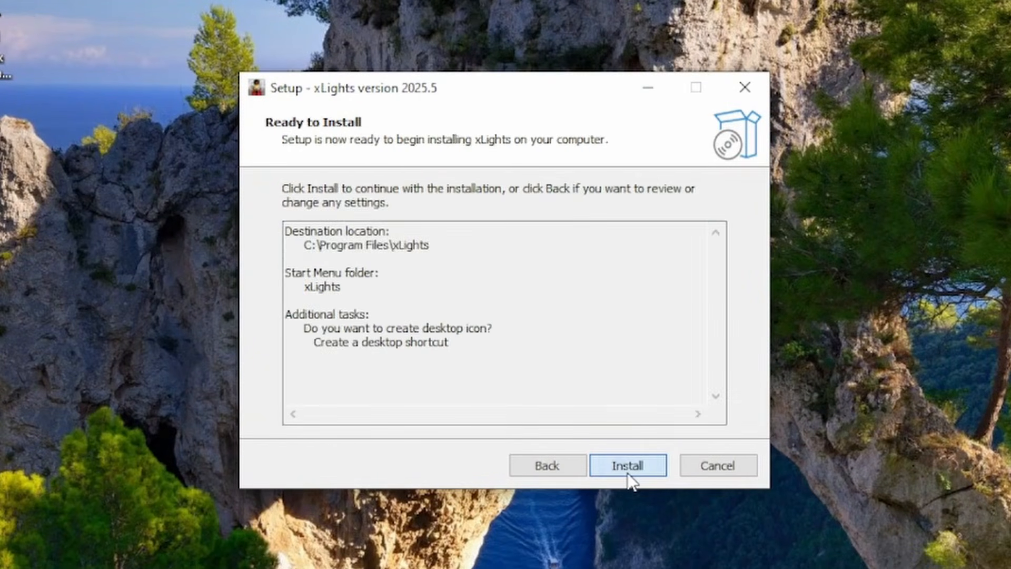
Step: Install xLights version 2025.5, dismiss its release notes, and choose the demo xlights folder as the show directory
left_click(628, 473)
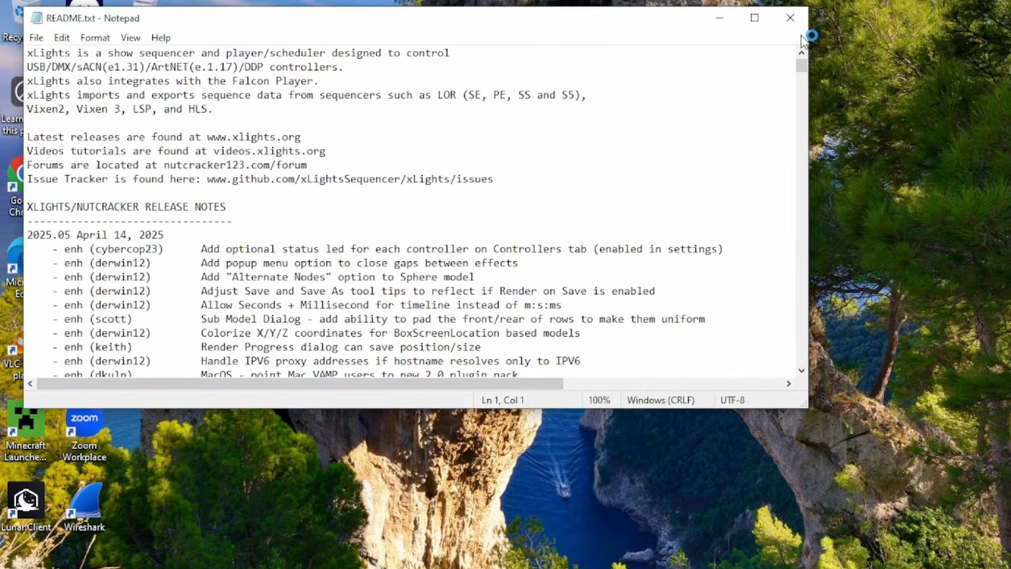
left_click_drag(802, 69, 794, 21)
left_click(796, 12)
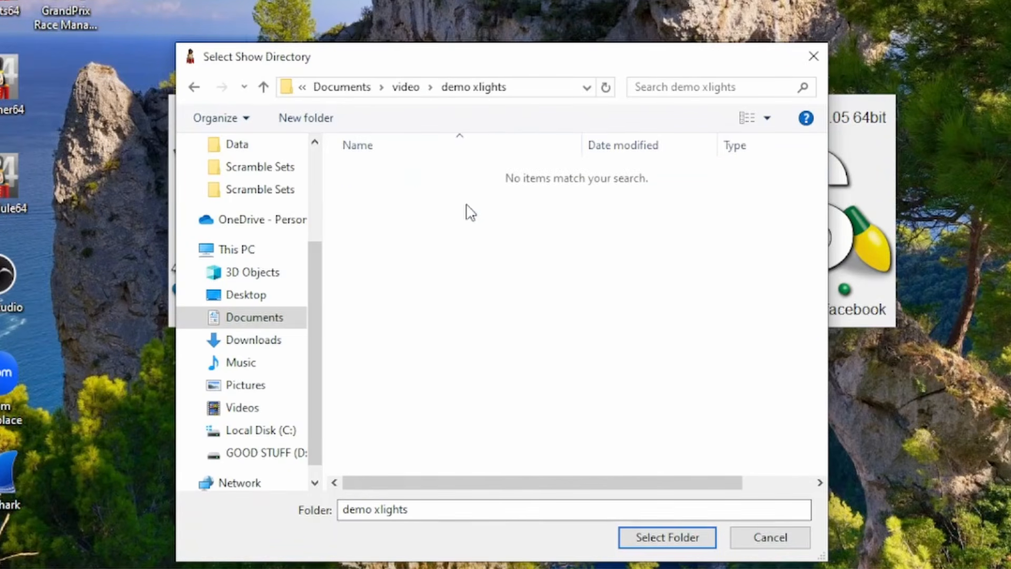
left_click(630, 538)
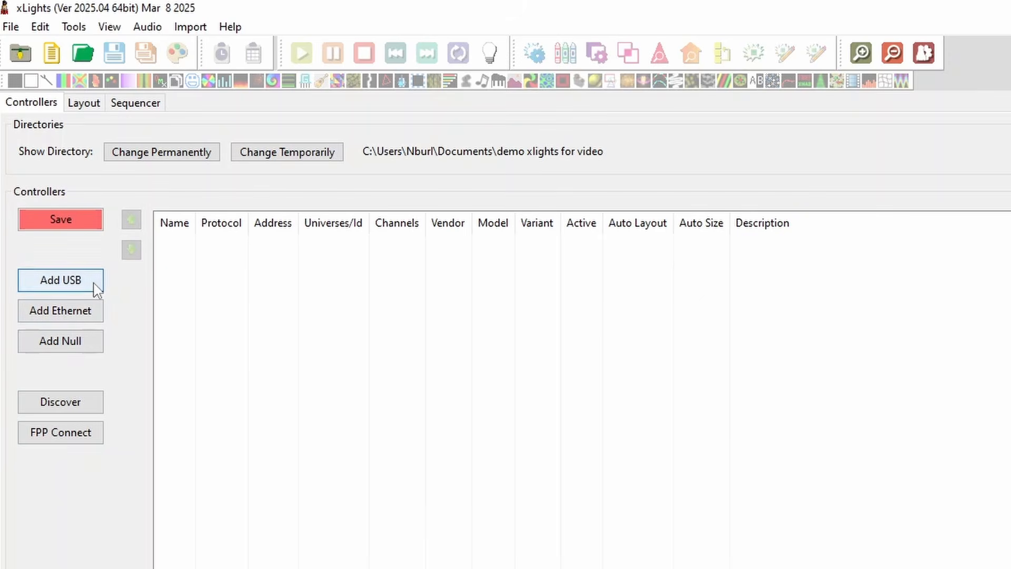
Step: Add two USB controllers and three Ethernet controllers to the controller list
left_click(95, 284)
left_click(88, 294)
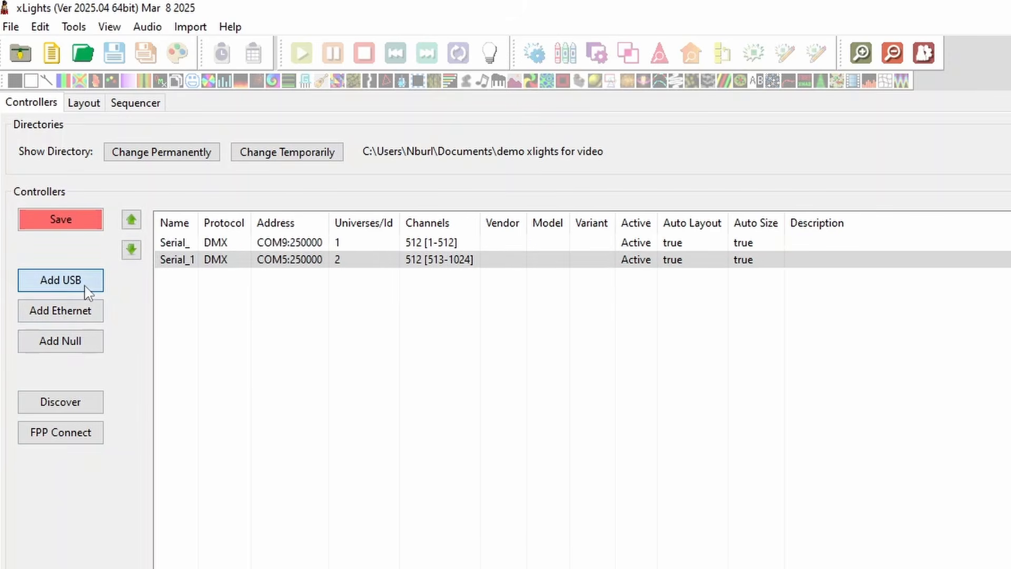
left_click(50, 319)
left_click(50, 319)
left_click(50, 319)
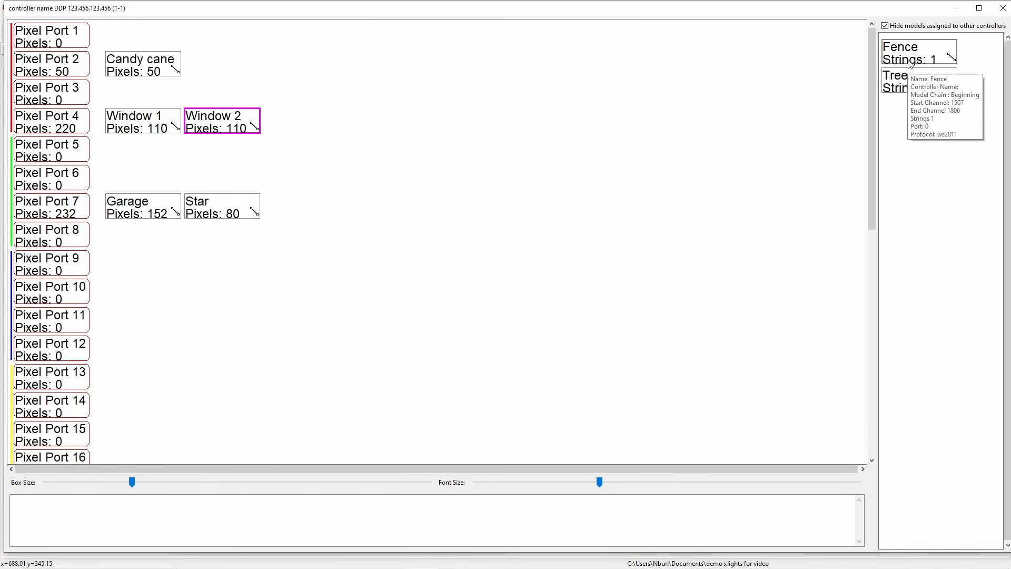
Step: Set the Falcon controller's Start Universe to 1, Universe Count to 50 and Channels per Universe to 212
left_click(807, 401)
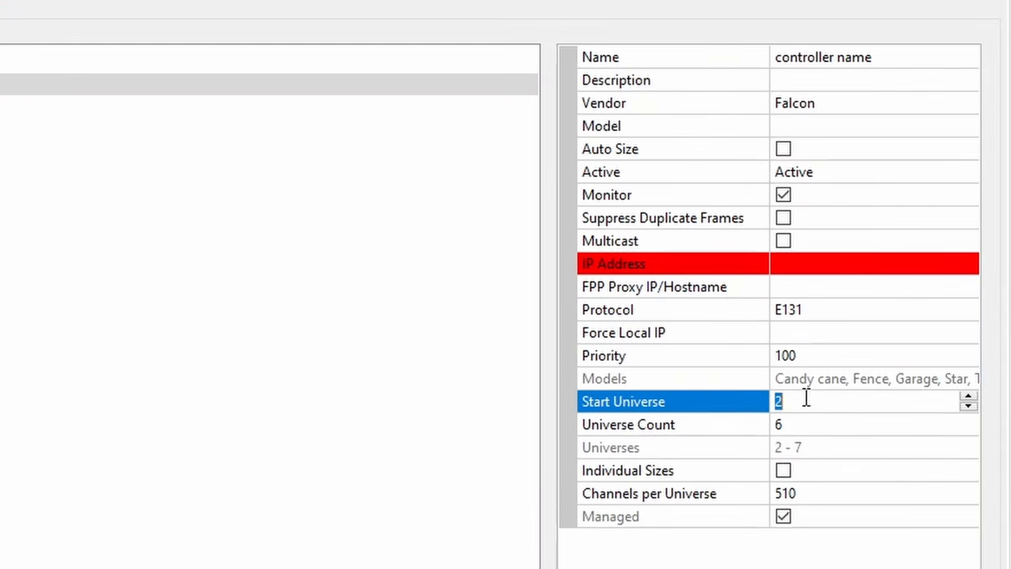
key("Tab")
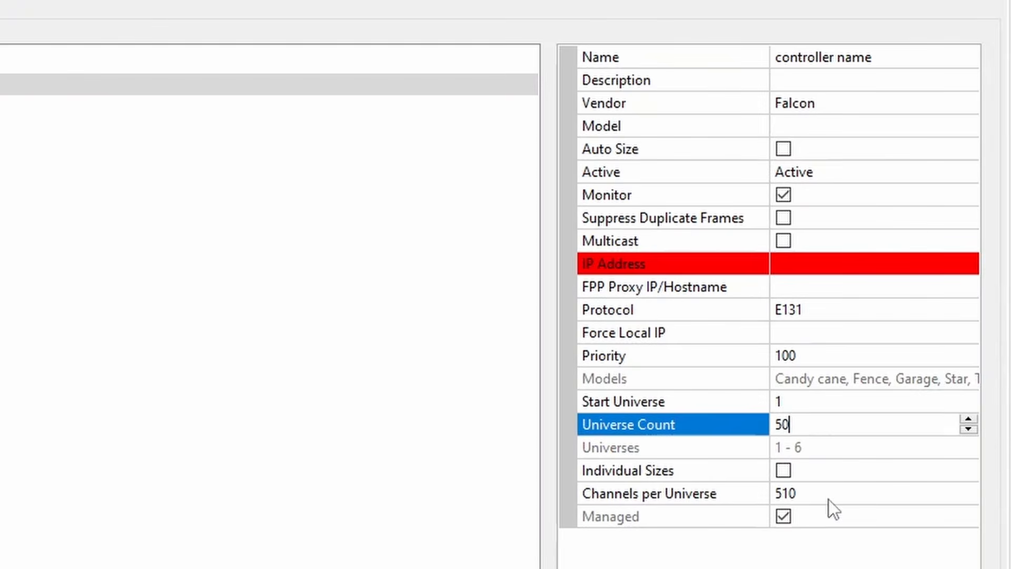
left_click(810, 488)
type("212")
key("Tab")
left_click(813, 106)
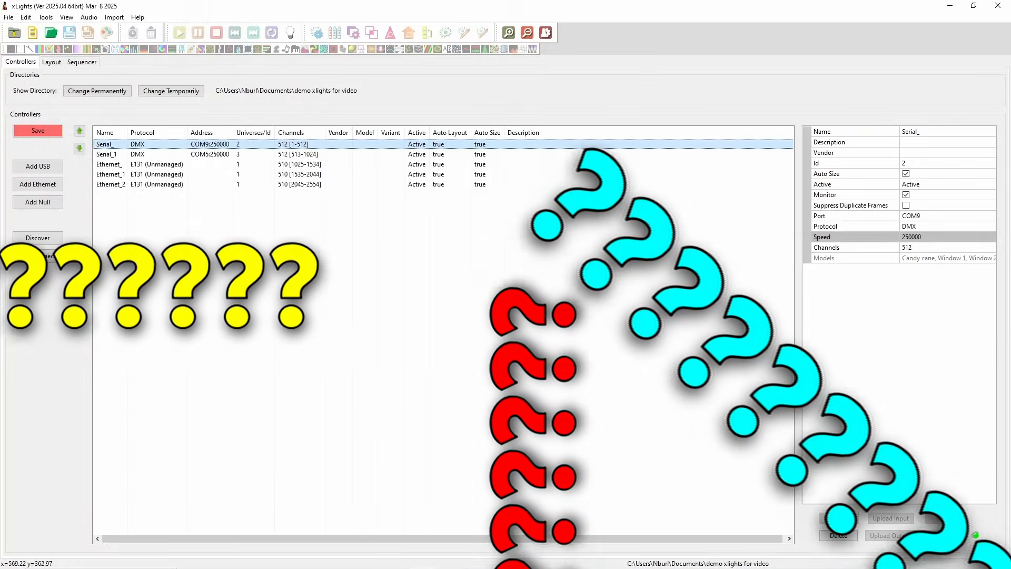
Step: Delete all the serial and Ethernet controllers from the controller list
left_click_drag(644, 448, 129, 116)
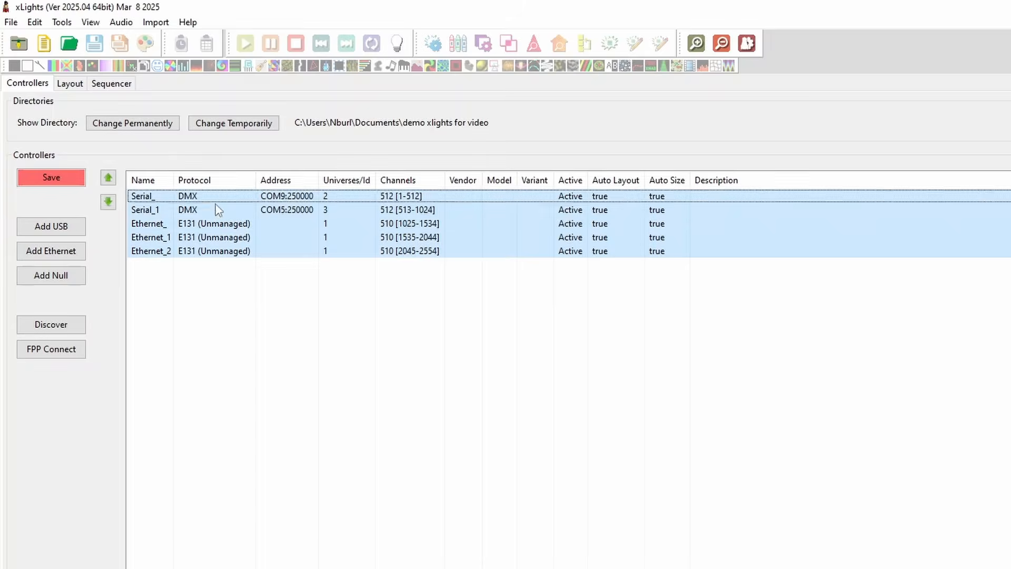
key("Delete")
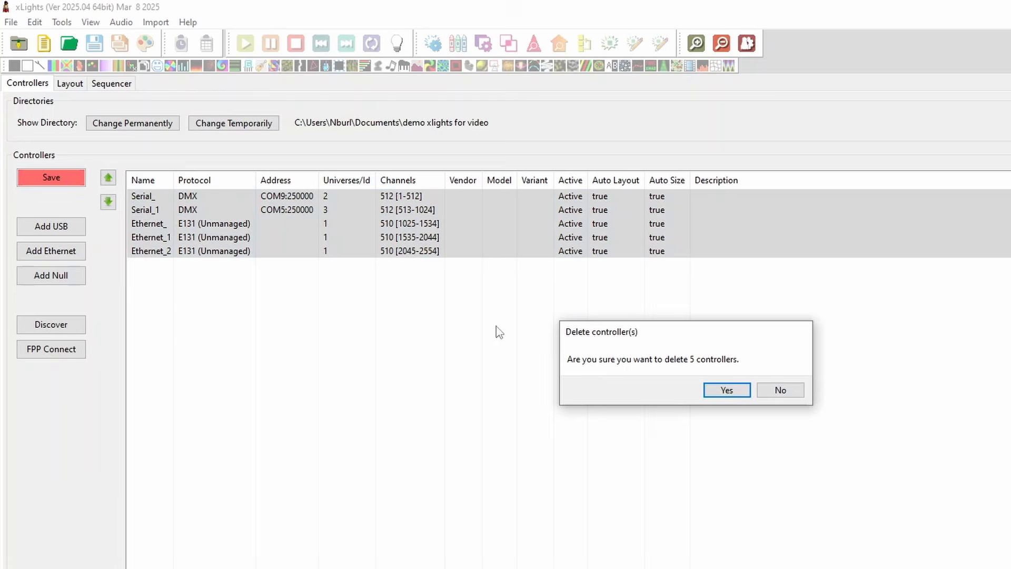
left_click(710, 394)
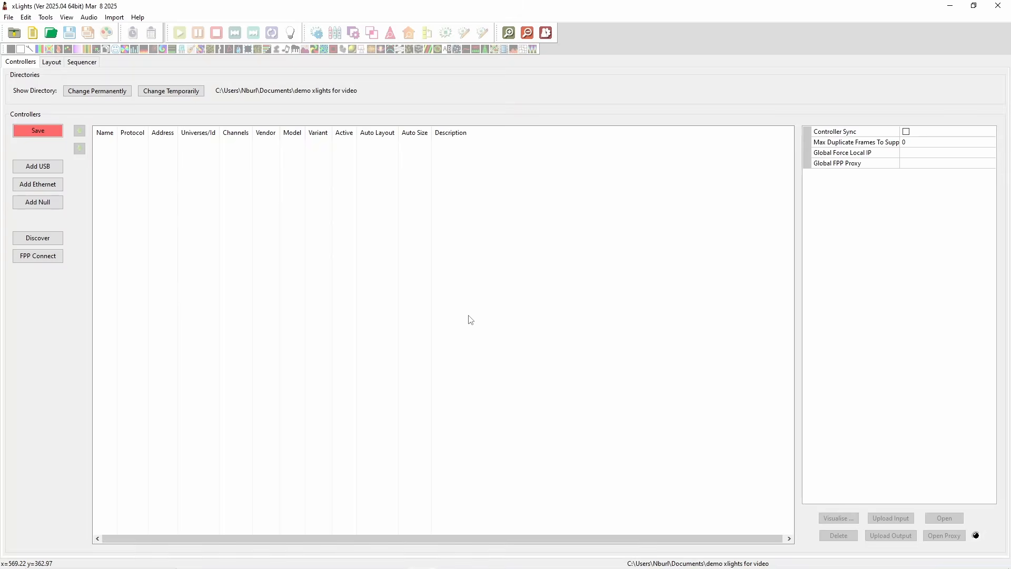
Step: Name the new Ethernet controller "Controller 1" and set its vendor to Falcon and its model to F16V5
type("Controller 1")
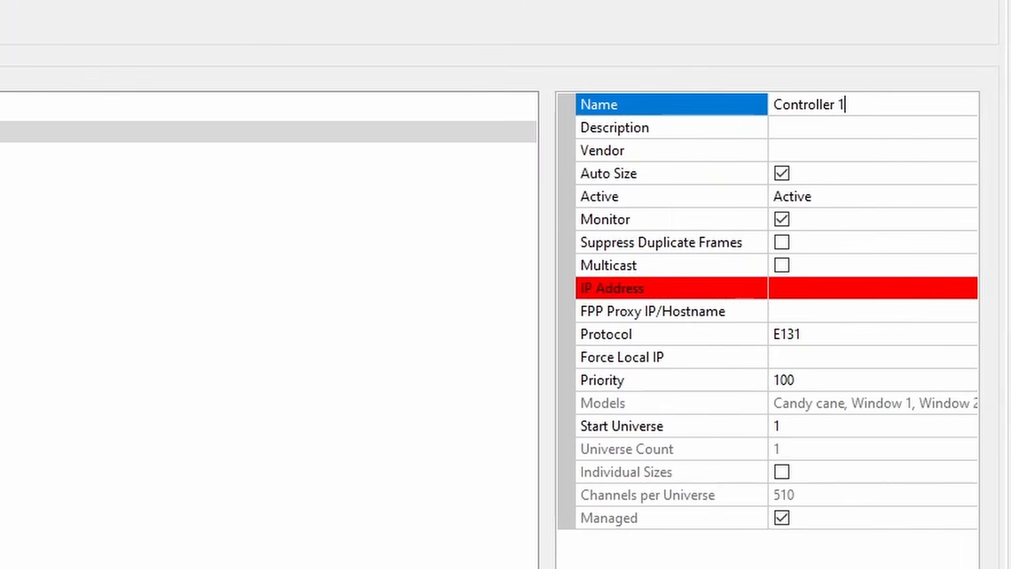
left_click(797, 129)
left_click(810, 153)
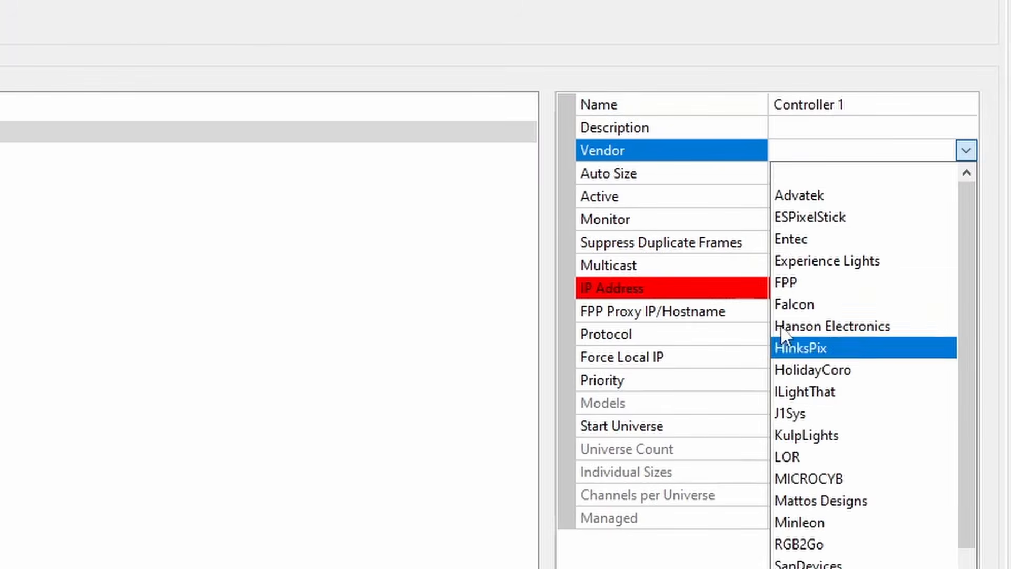
left_click(785, 305)
left_click(846, 175)
left_click(821, 328)
Step: Set Controller 1's Default Port Brightness to 50 and its IP address to 192.168.1.123
left_click(806, 288)
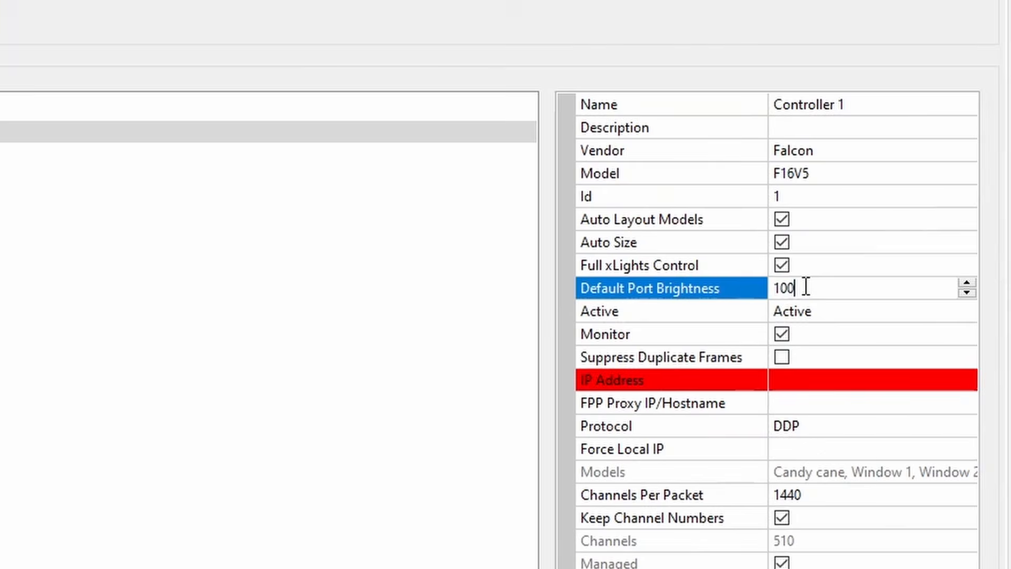
left_click_drag(806, 288, 749, 293)
type("50")
key("Return")
left_click(798, 381)
type("192.168.1.123")
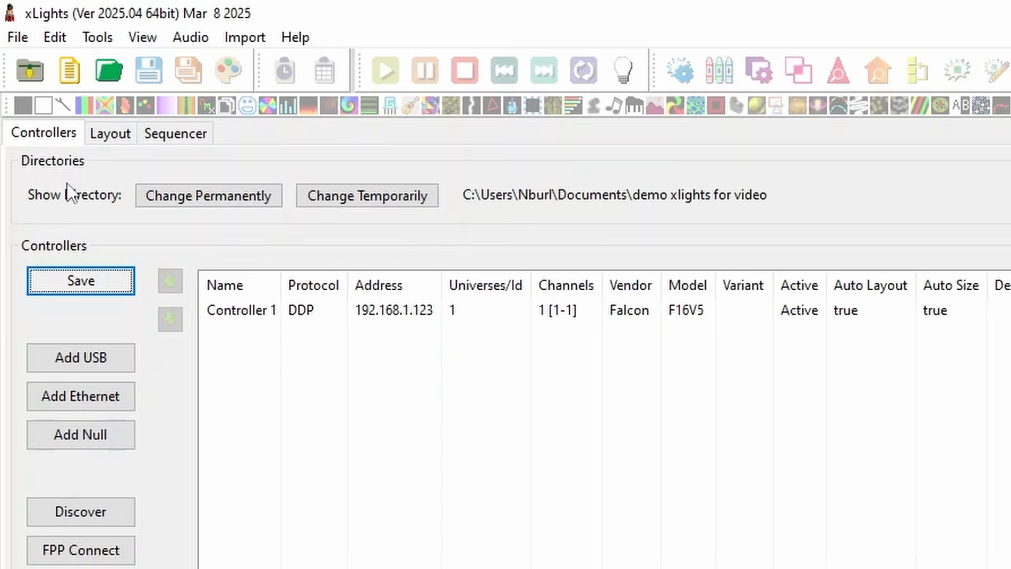
Step: View the model list in the Layout and switch to the Sequencer
left_click(108, 136)
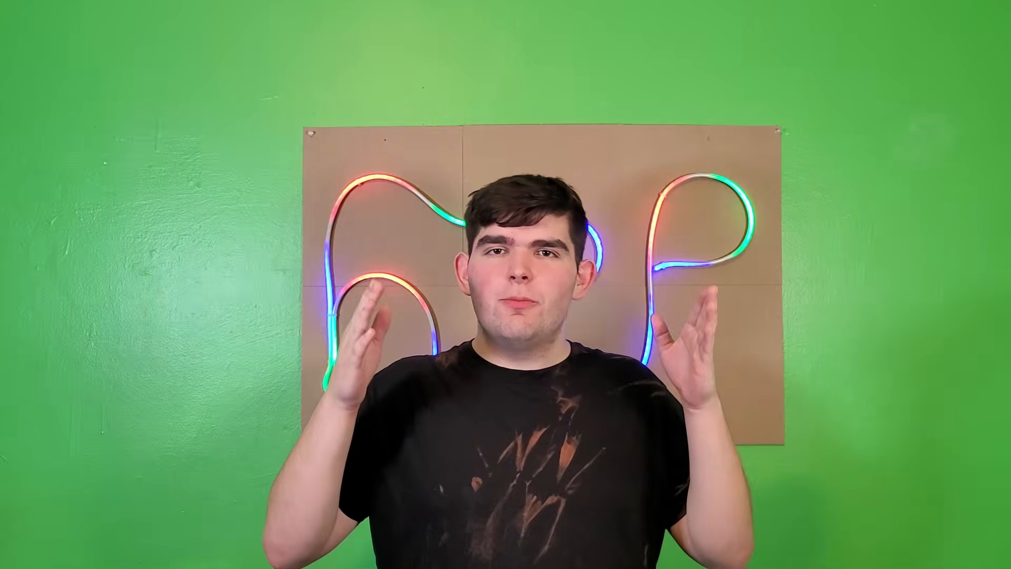
left_click(398, 224)
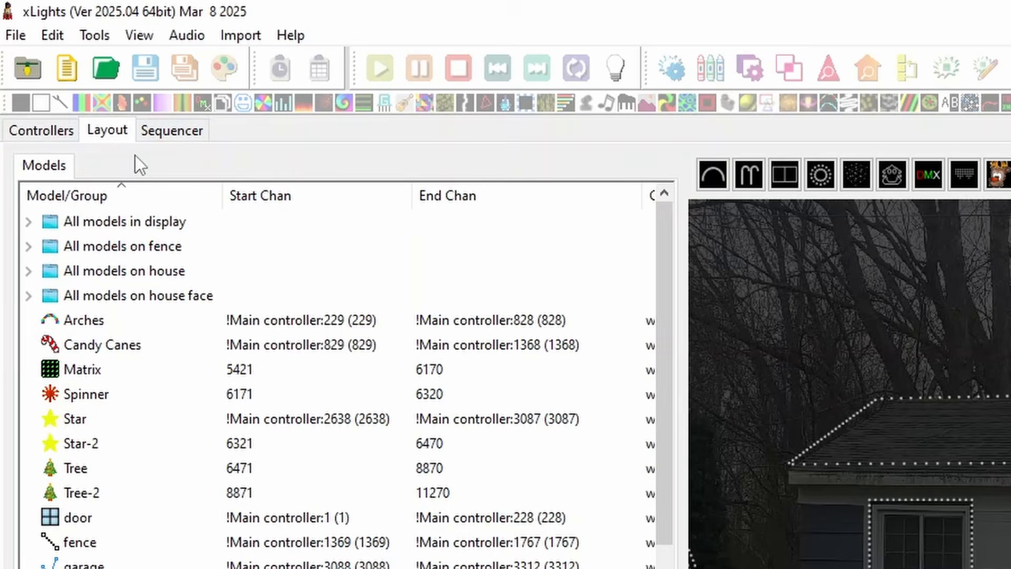
left_click(174, 130)
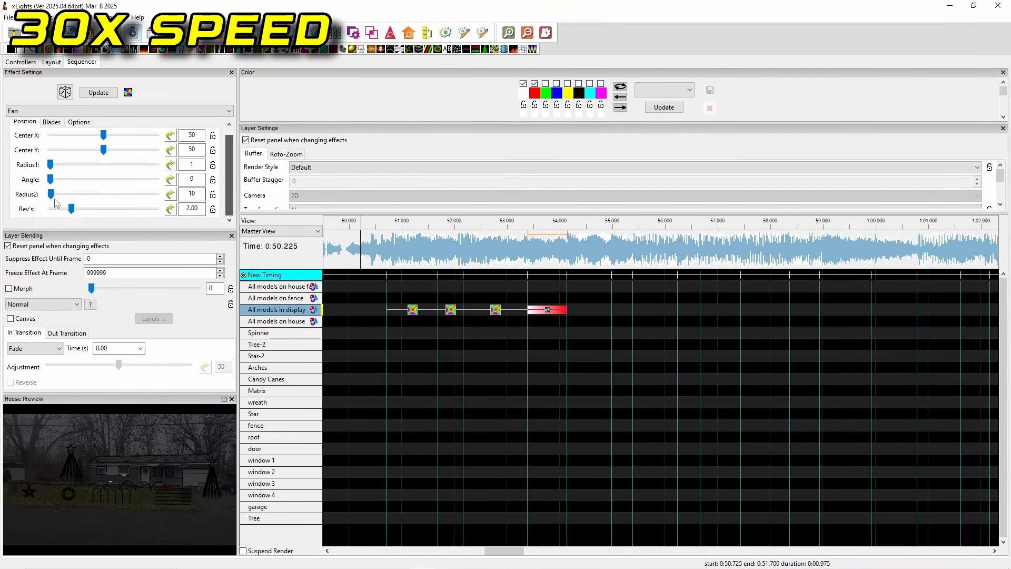
Step: Adjust the Fan effect's Radius2 and blade settings on All models in display, change its palette to black and cyan, and preview it
left_click_drag(51, 202, 154, 202)
left_click(51, 129)
left_click_drag(112, 157, 165, 158)
left_click_drag(165, 202, 112, 202)
left_click(579, 84)
left_click(589, 84)
left_click(523, 83)
left_click(390, 239)
Step: Add a white Shockwave effect after the Fan on All models in display, with Radius2 set to 160
left_click_drag(381, 49, 589, 310)
left_click(534, 83)
left_click_drag(54, 183, 74, 183)
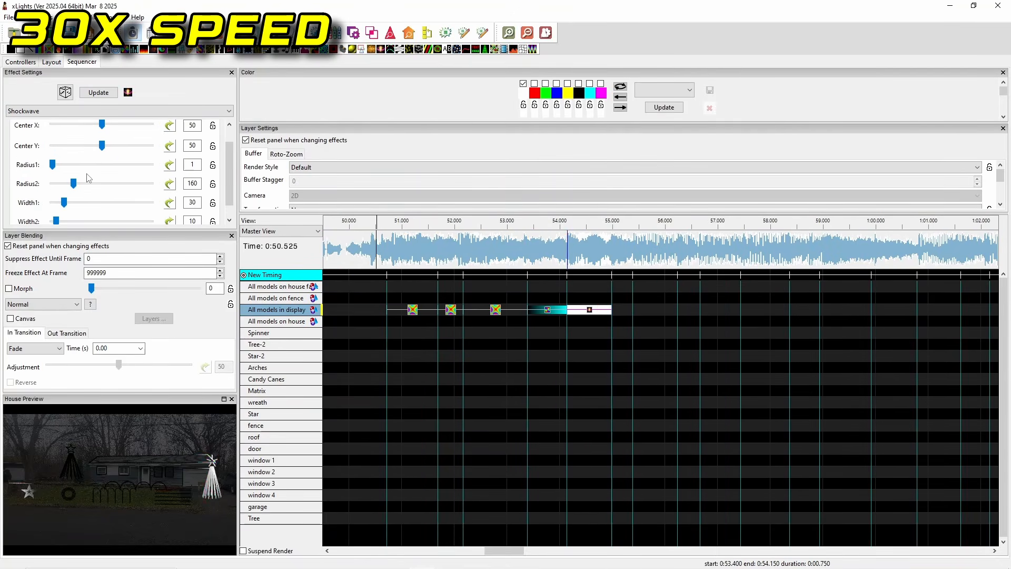
Step: Add a Twinkle effect after the Shockwave on All models in display, toggle its green, blue and cyan palette colours, and preview it
left_click_drag(495, 49, 623, 310)
left_click(546, 83)
left_click(556, 84)
left_click(590, 83)
left_click(24, 333)
left_click(527, 248)
Step: Place red On effects on windows 1 to 4 with End Intensity set to 0
left_click_drag(20, 49, 656, 461)
left_click_drag(165, 148, 67, 148)
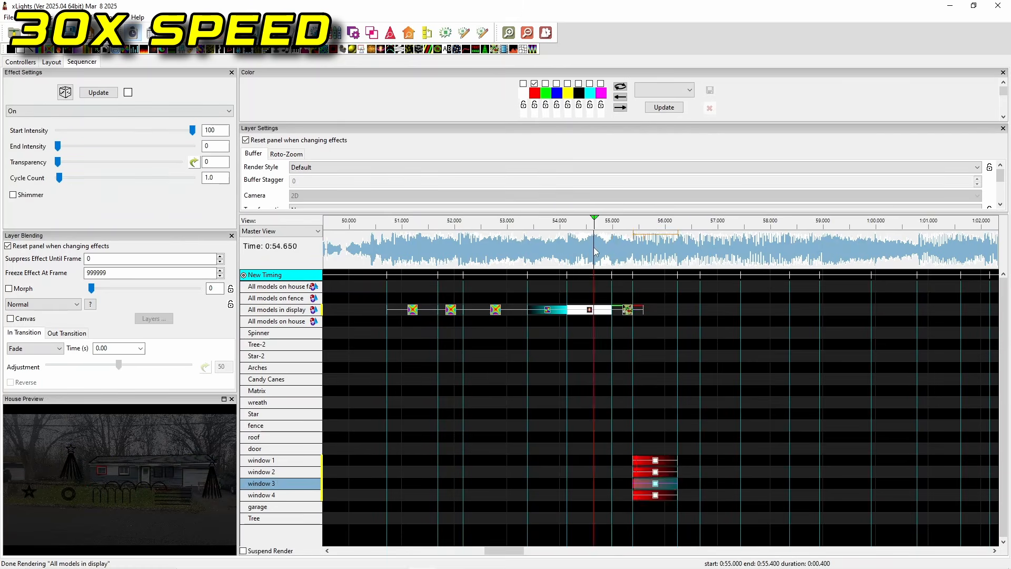
Step: Add a second Twinkle effect on All models in display after the red window effects, with a transition time of 0.3
scroll(653, 369, "right", 4)
mouse_move(495, 49)
left_mouse_down()
mouse_move(465, 310)
mouse_move(517, 310)
left_mouse_up()
type("0.3")
left_click(67, 333)
Step: Add a Spirals effect after the second Twinkle on All models in display, with every palette colour except black and Thickness 100
left_click_drag(428, 49, 541, 309)
left_click(534, 84)
left_click(545, 84)
left_click(556, 83)
left_click_drag(112, 165, 172, 164)
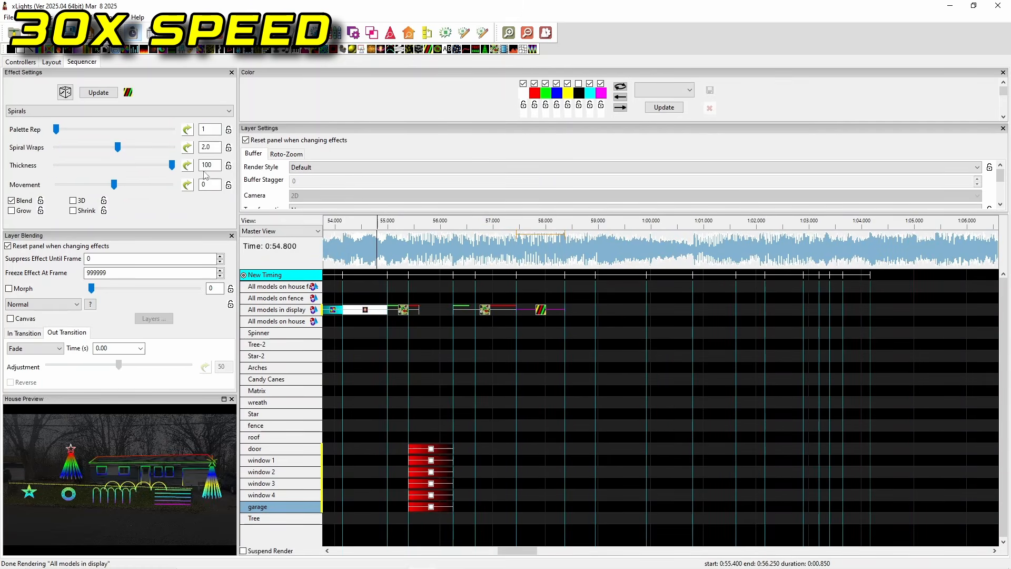
left_click(186, 147)
Step: Add a Plasma effect to the Spinner, then enlarge the House Preview and play the sequence from about 50.6 seconds
left_click_drag(324, 49, 588, 334)
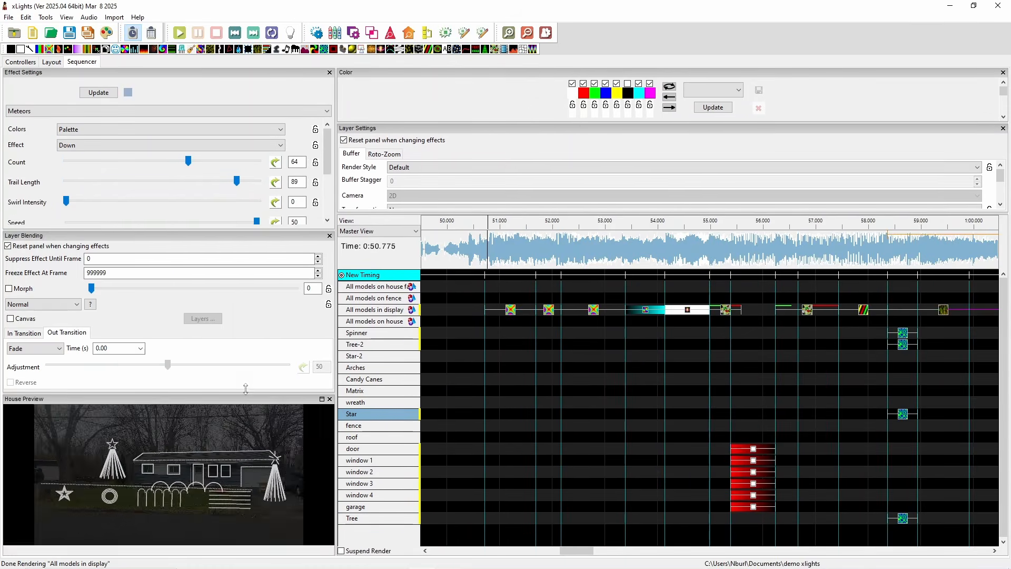
left_click_drag(243, 394, 259, 234)
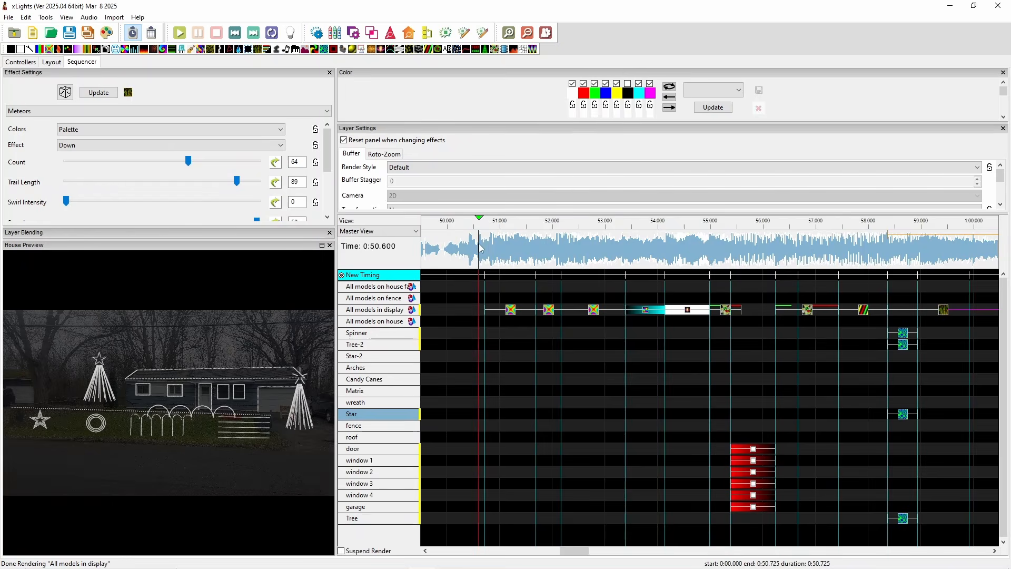
key("space")
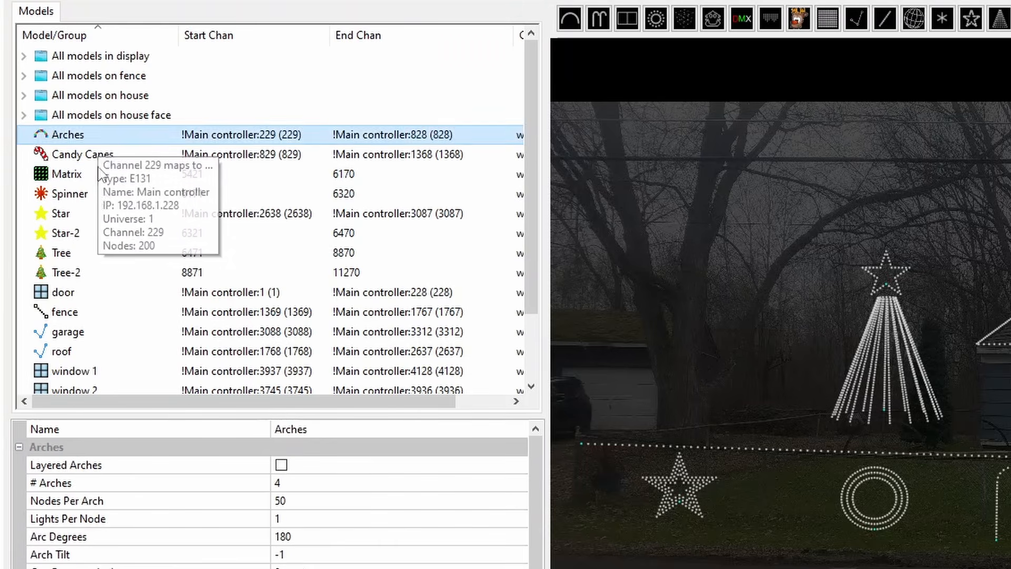
Step: Examine the channel assignments and properties of the Matrix, Tree-2 and Spinner models in the layout
left_click(41, 245)
left_click(41, 187)
left_click(39, 175)
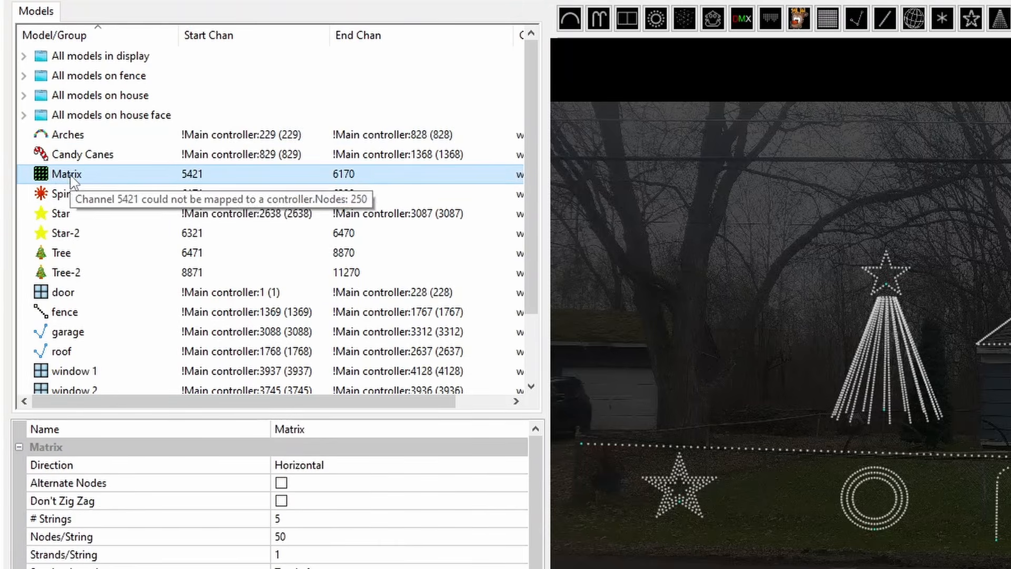
right_click(71, 181)
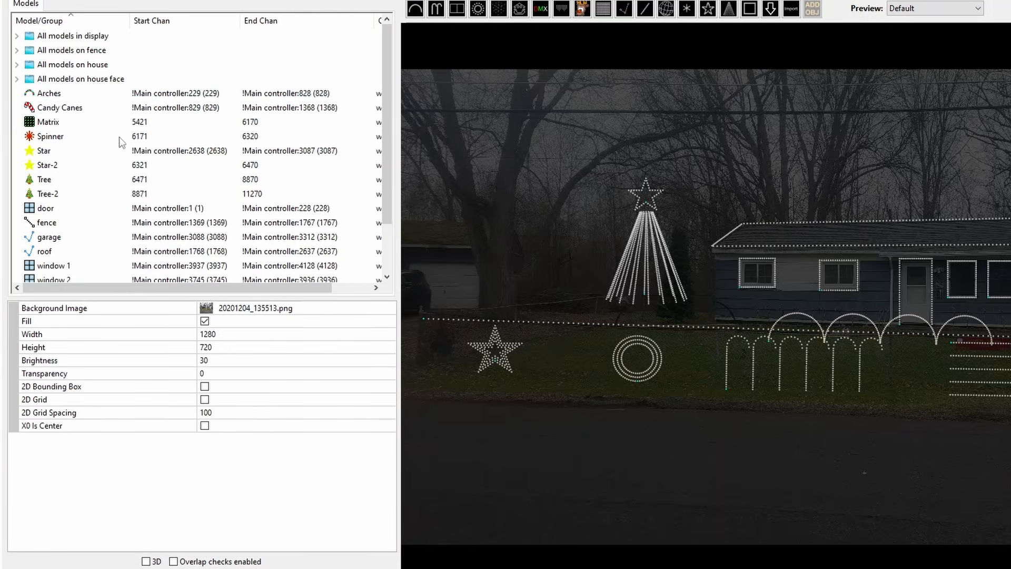
left_click(119, 137)
left_click(91, 194)
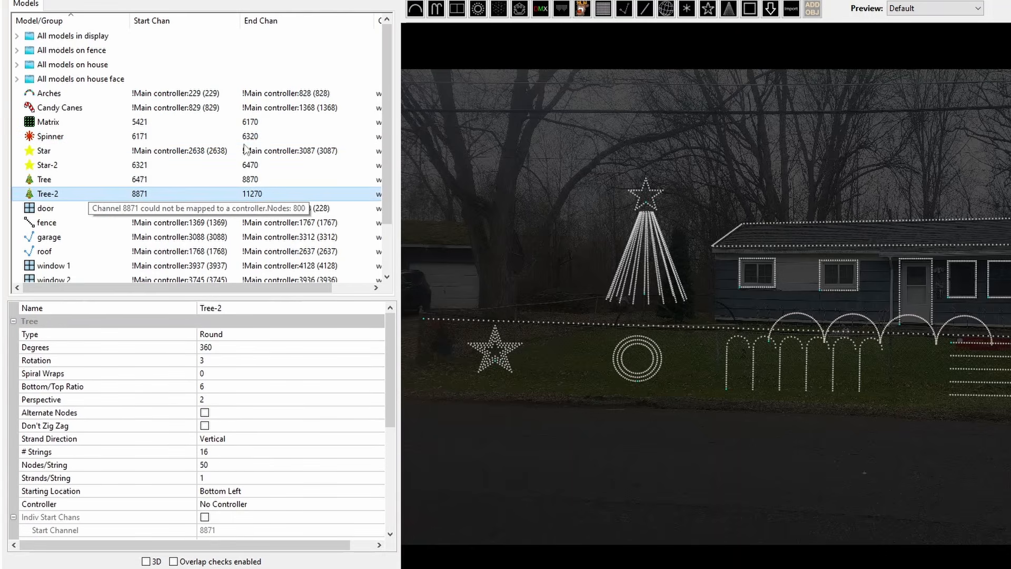
left_click(244, 141)
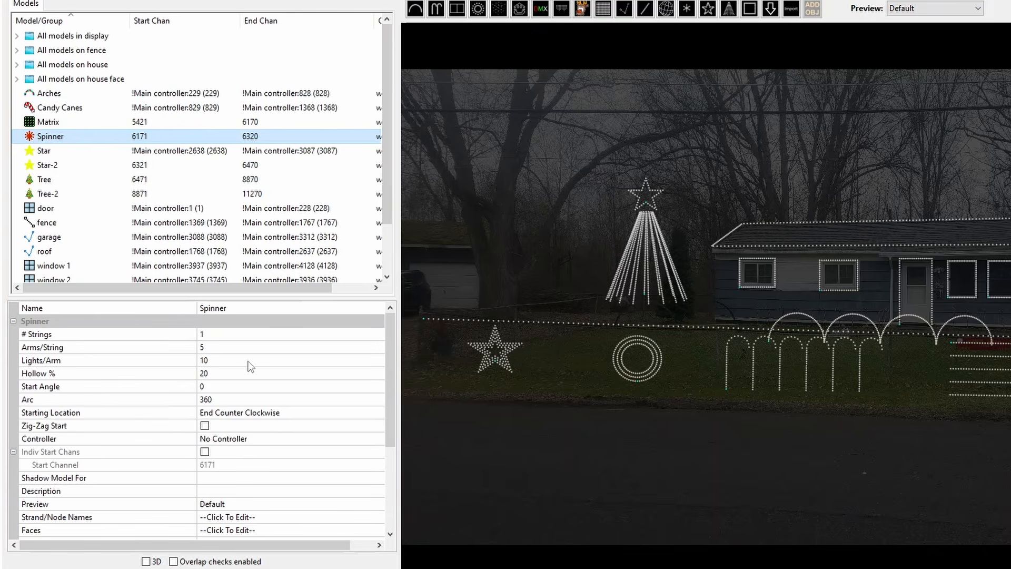
left_click(495, 177)
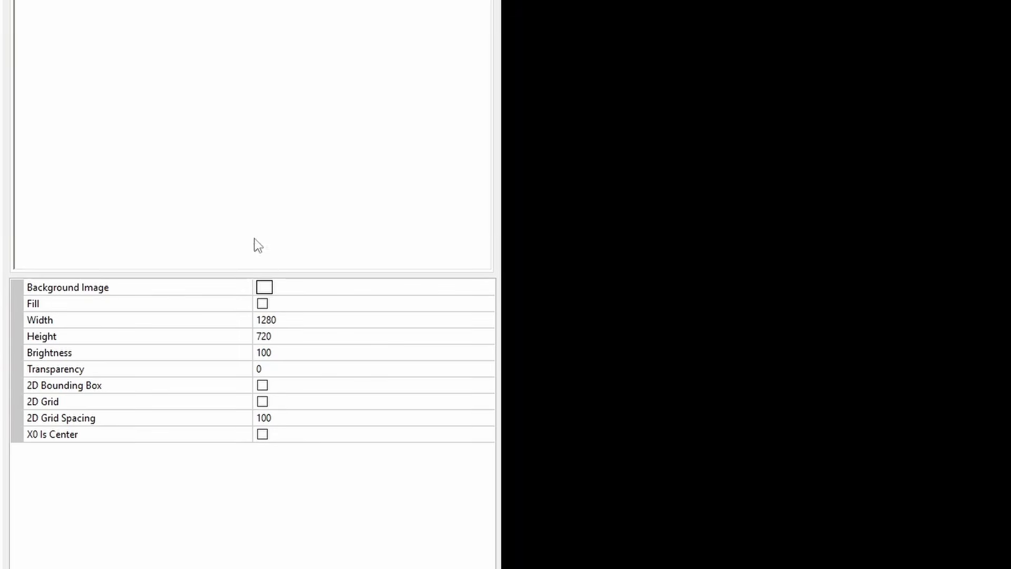
Step: Copy 20201204_135513.png from the Video Projects folder into demo xlights and set it as the layout's background image
left_click(284, 289)
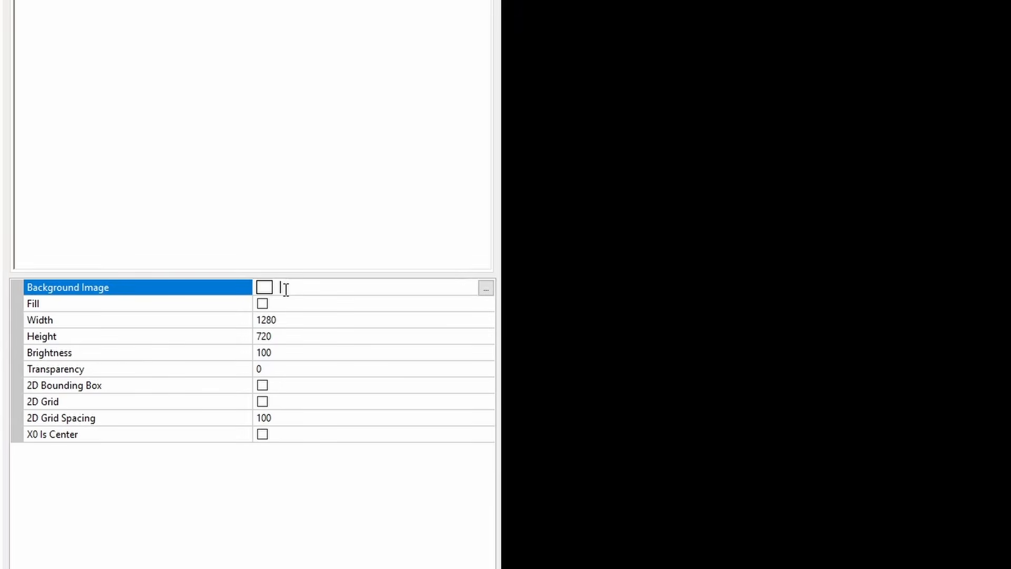
left_click(486, 288)
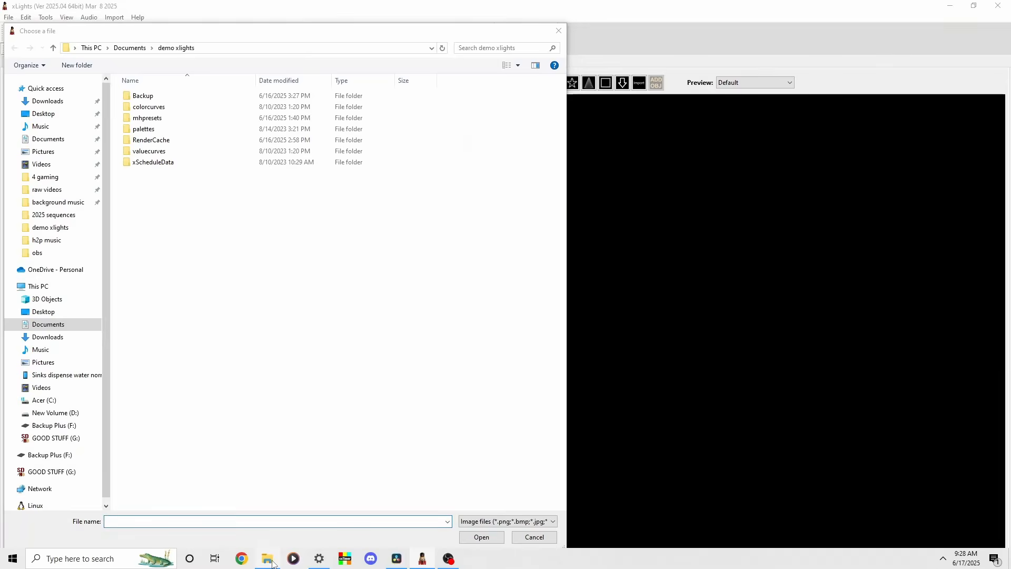
key("alt+Tab")
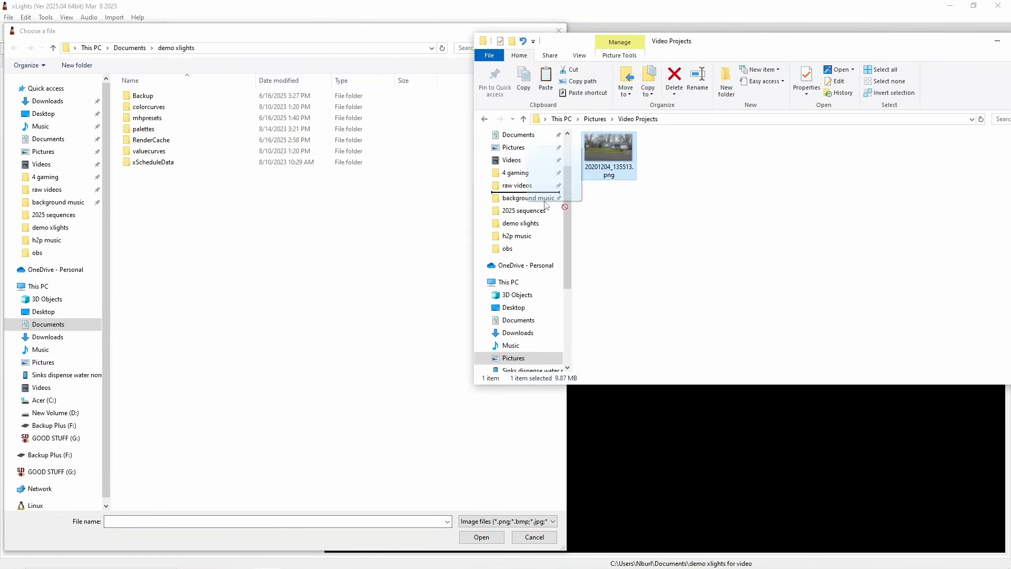
left_click_drag(546, 205, 156, 219)
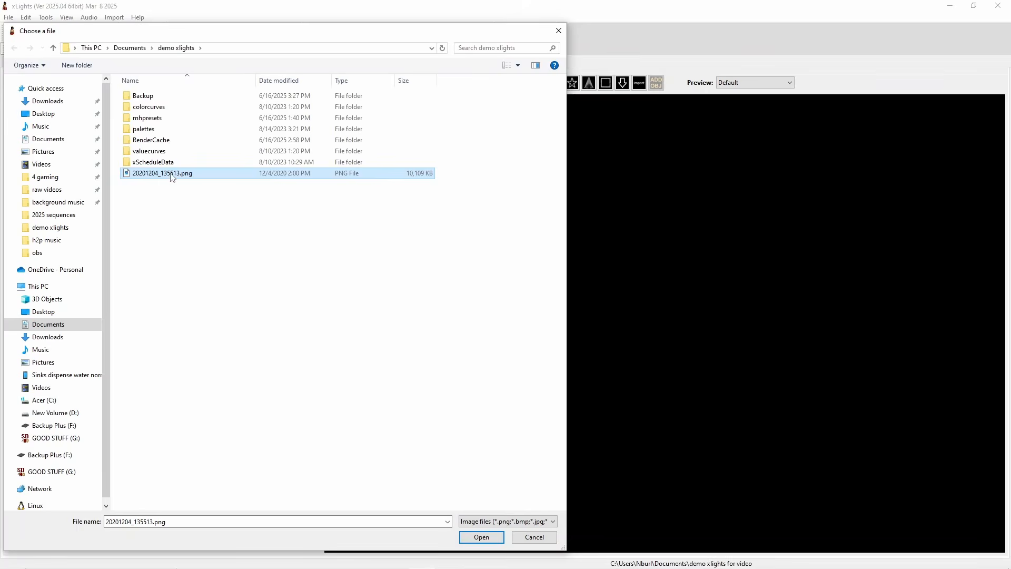
double_click(172, 176)
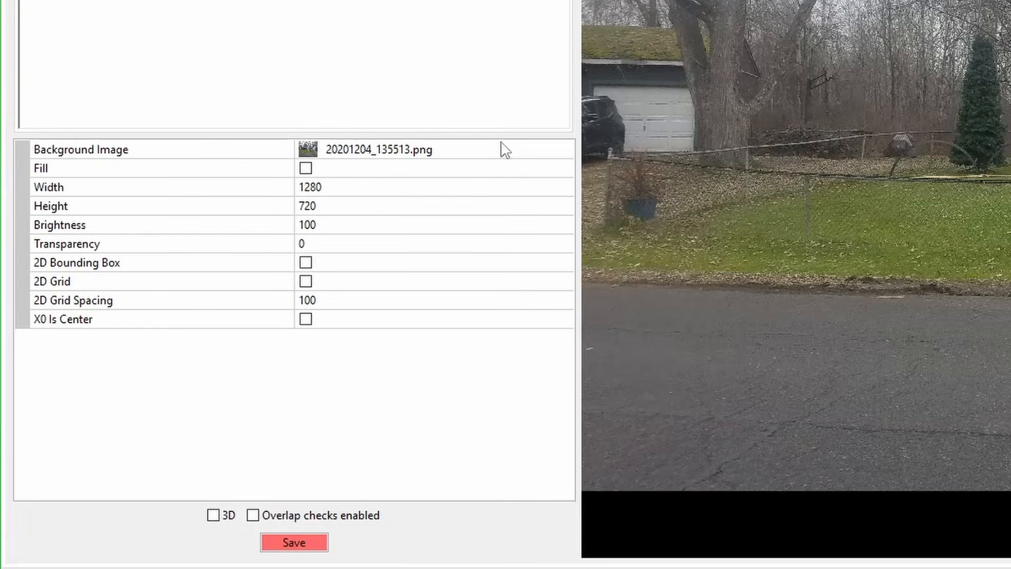
Step: Set the layout background image's brightness to 50
left_click(336, 188)
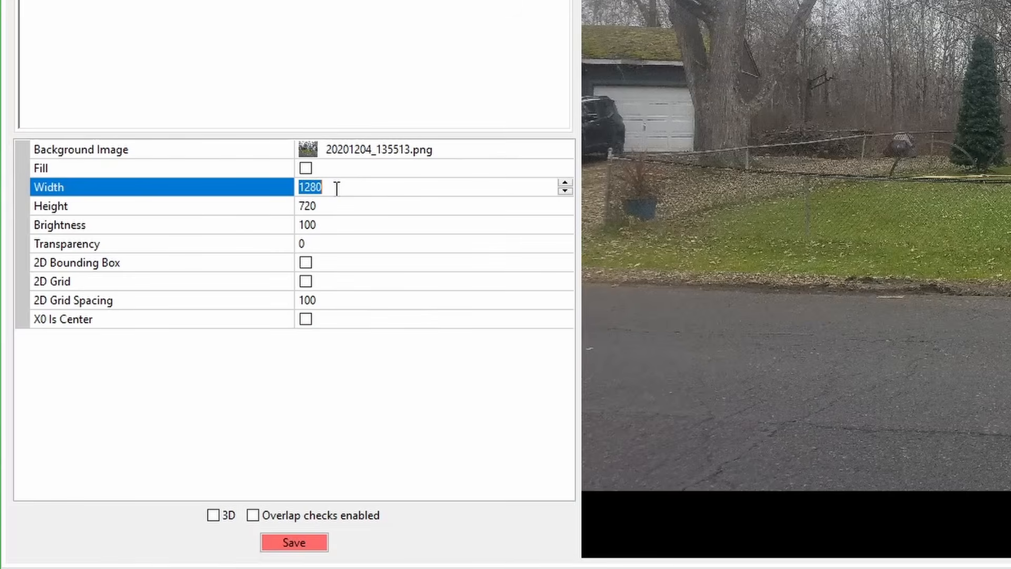
left_click(327, 203)
left_click(321, 225)
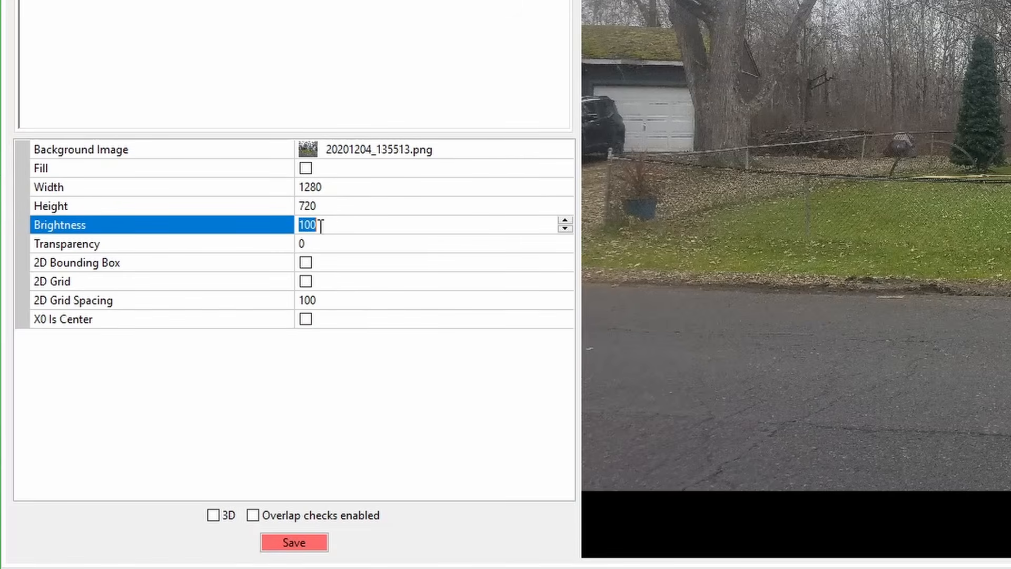
key("Down")
key("Down")
key("Down")
key("Down")
key("Down")
key("Down")
key("Down")
key("Down")
key("Down")
key("Down")
key("Down")
key("Down")
key("Down")
key("Down")
key("Down")
key("Down")
key("Down")
key("Down")
key("Down")
key("Down")
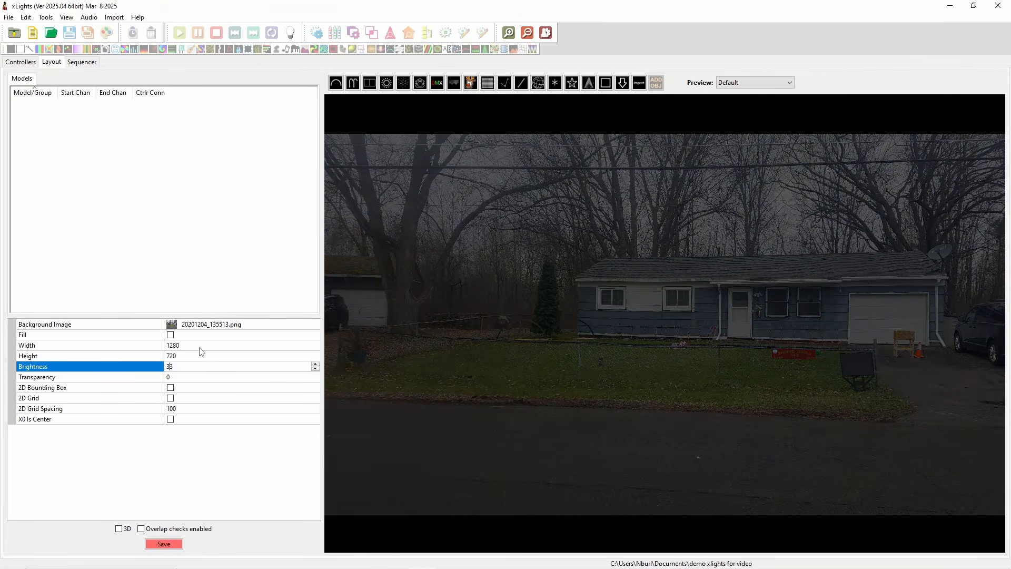
key("Down")
key("Down")
key("Down")
key("Down")
key("Down")
key("Down")
key("Down")
key("Down")
key("Down")
key("Down")
key("Down")
key("Down")
key("Down")
key("Down")
key("Down")
key("Down")
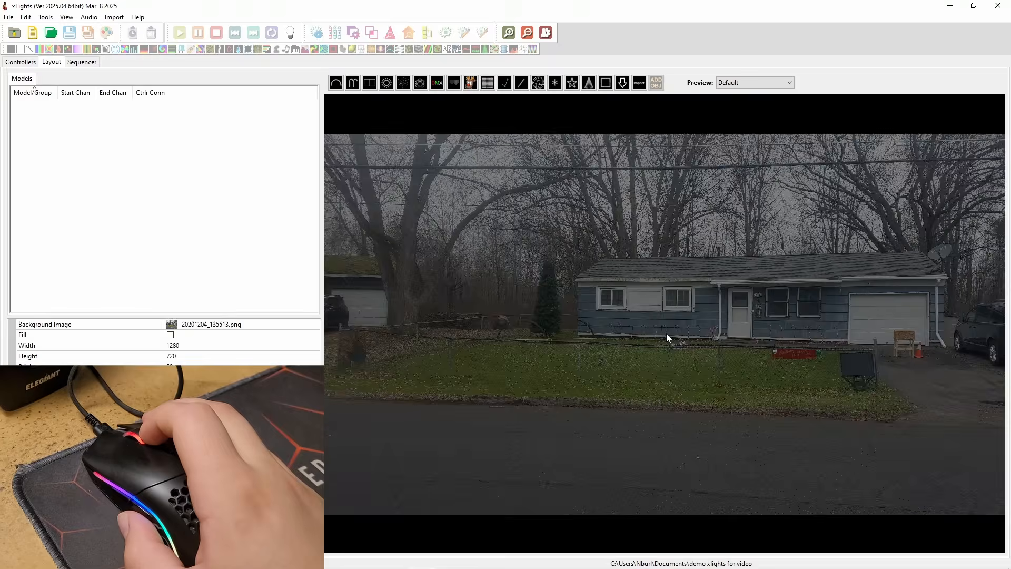
scroll(666, 333, "up", 6)
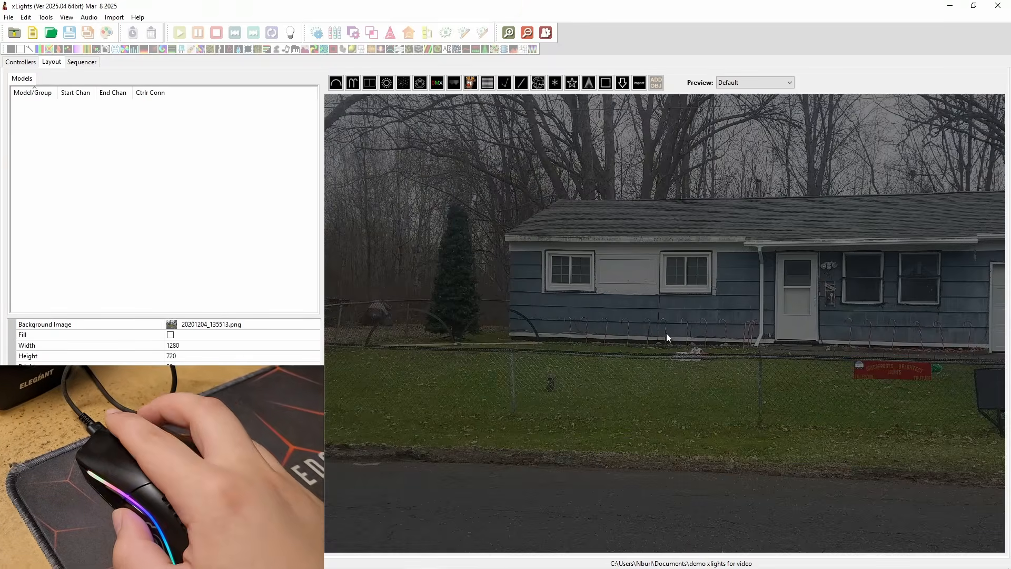
scroll(666, 333, "down", 8)
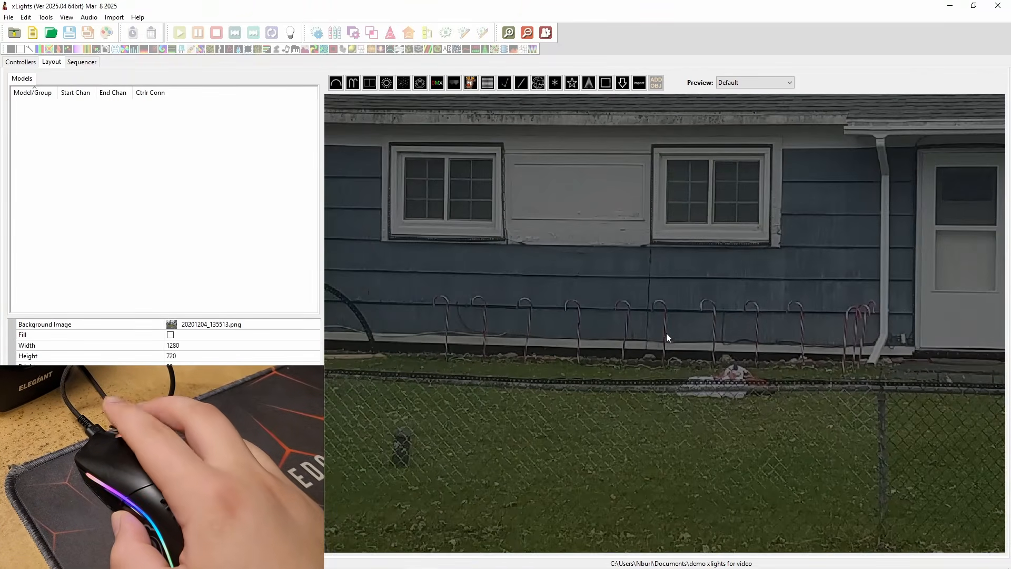
scroll(666, 333, "down", 5)
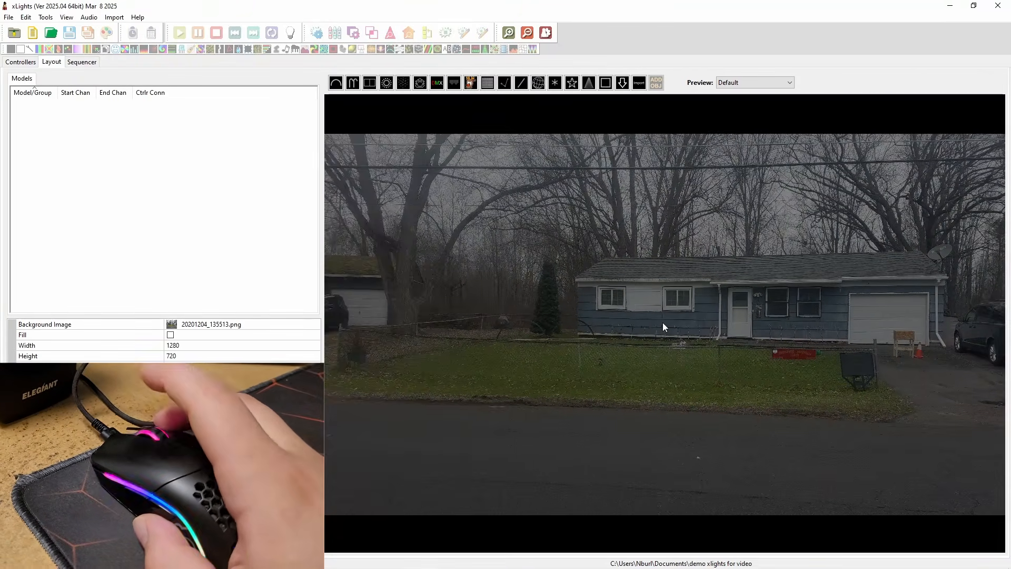
left_click_drag(663, 323, 704, 405)
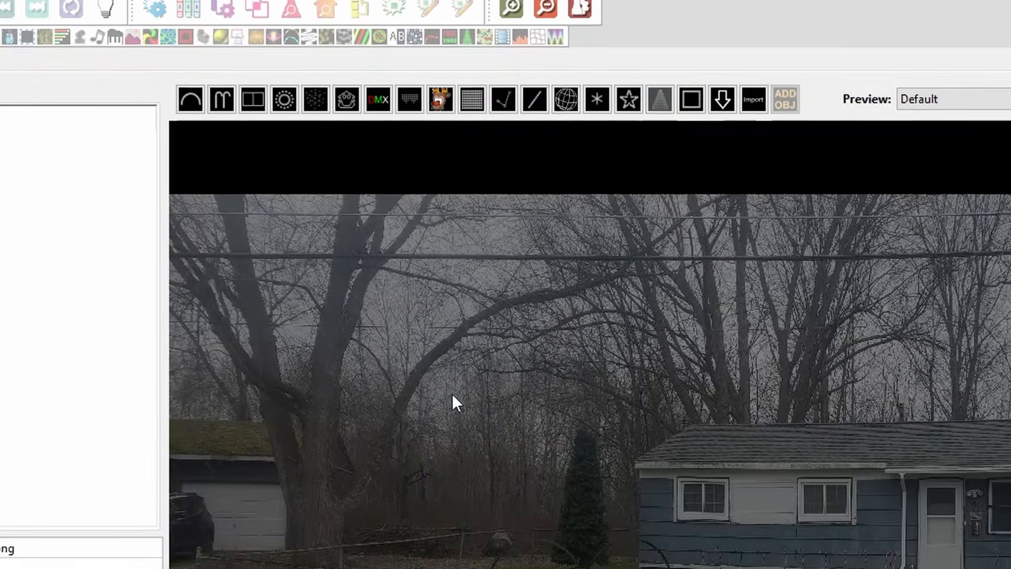
Step: Draw a Tree model in the layout, then resize and move it to cover the evergreen beside the house
left_click_drag(436, 479, 515, 568)
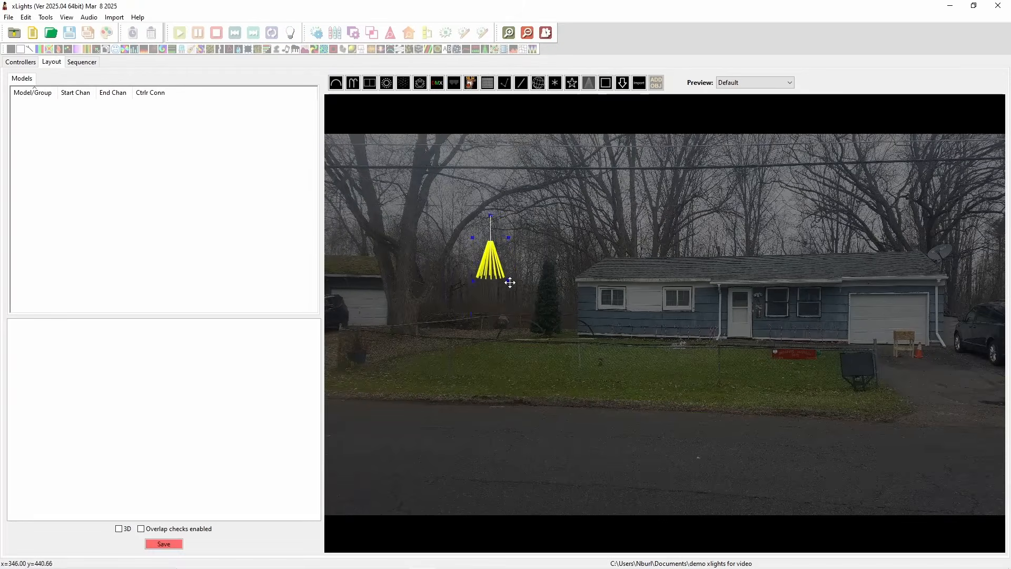
left_click_drag(540, 324, 601, 387)
left_click_drag(539, 306, 495, 316)
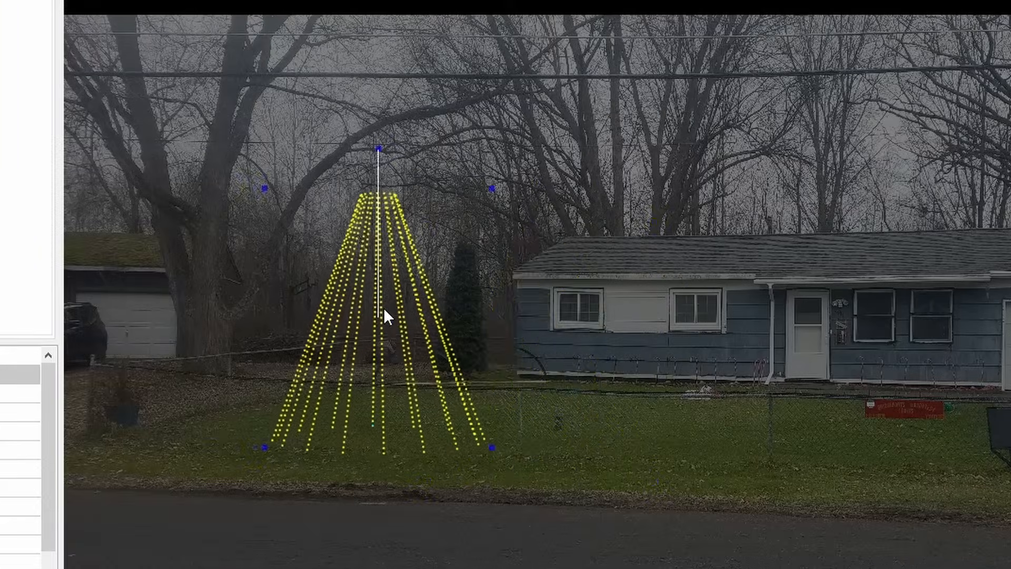
left_click_drag(364, 345, 510, 350)
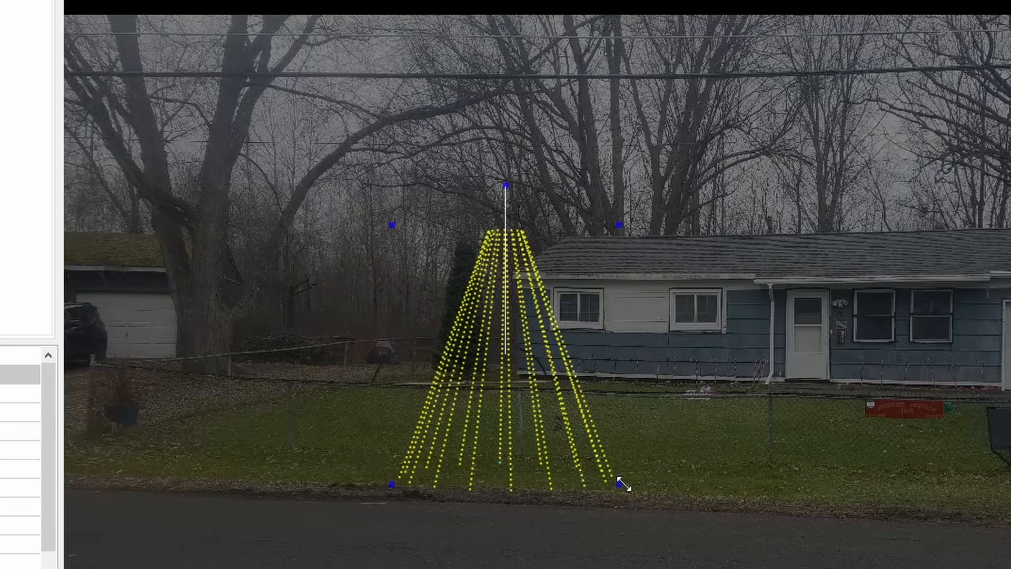
left_click_drag(623, 485, 522, 388)
left_click_drag(456, 191, 569, 390)
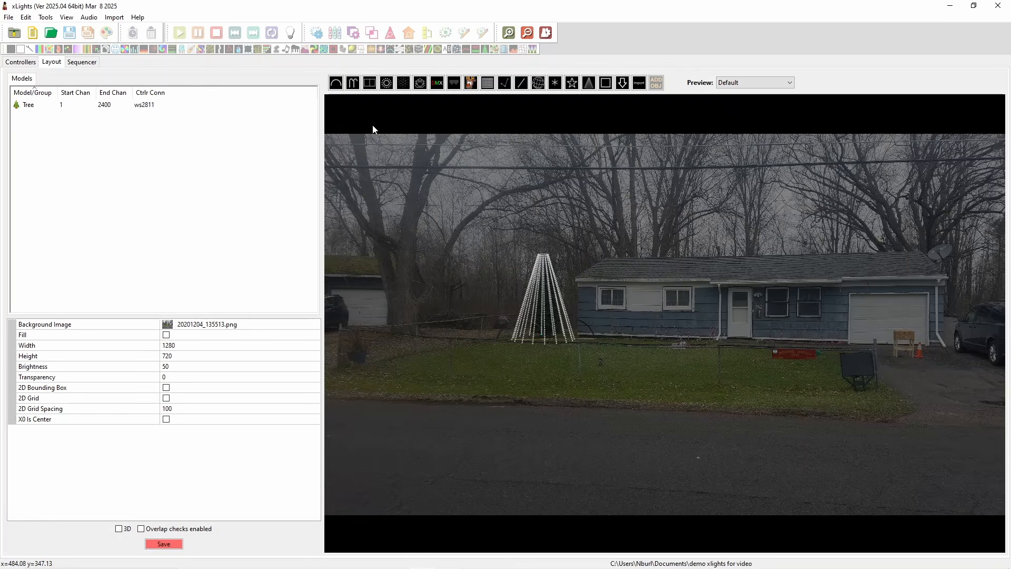
Step: Place a Candy Canes model on the front lawn and a row of five Star models along the house roof
left_click(592, 395)
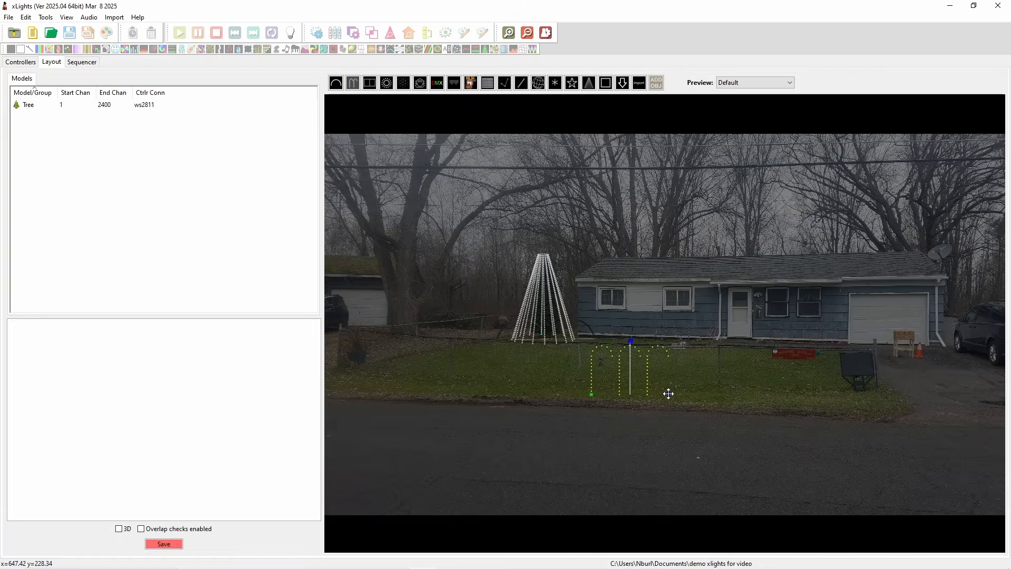
left_click_drag(669, 394, 668, 394)
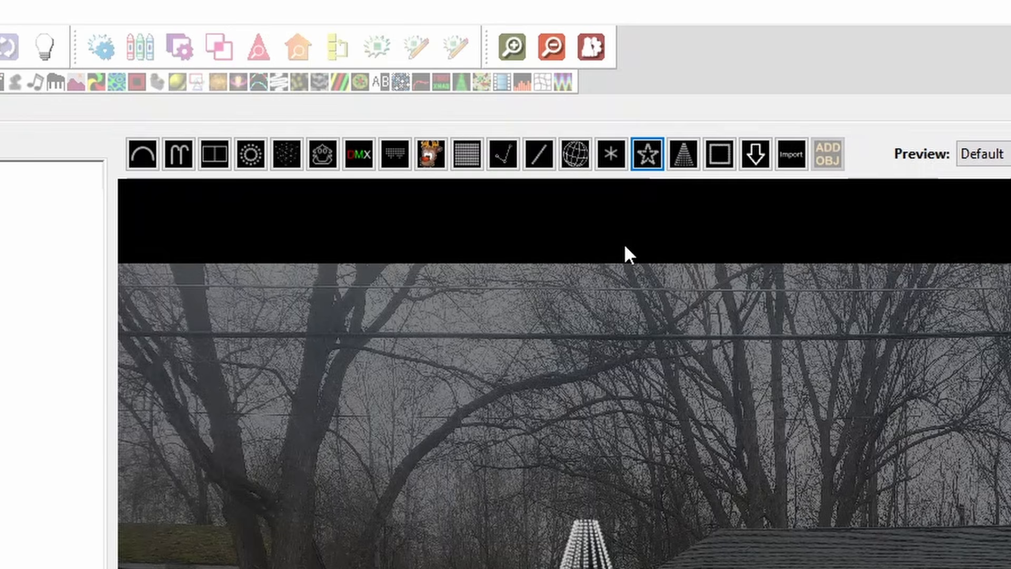
left_click(649, 154)
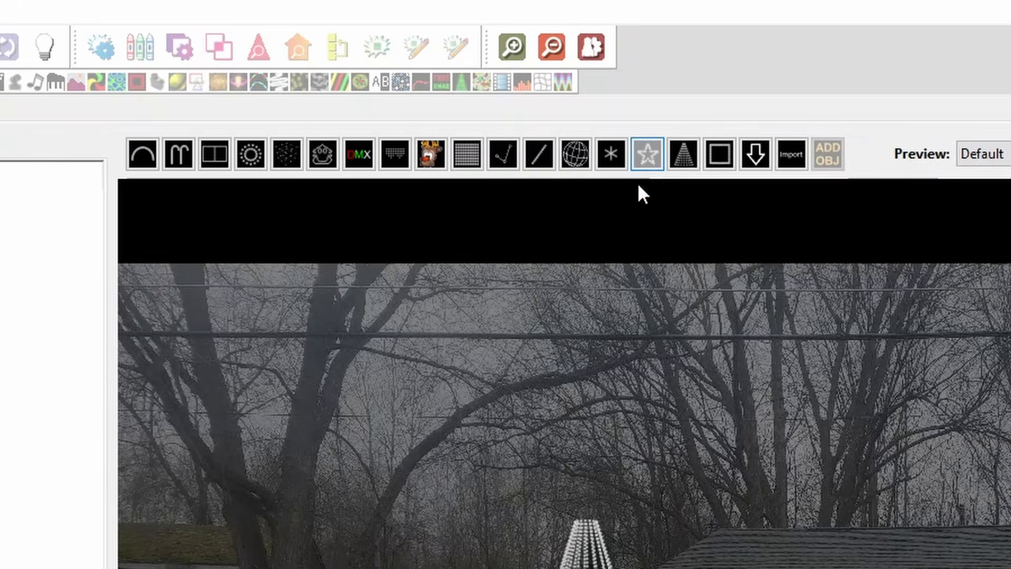
left_click_drag(700, 448, 803, 540)
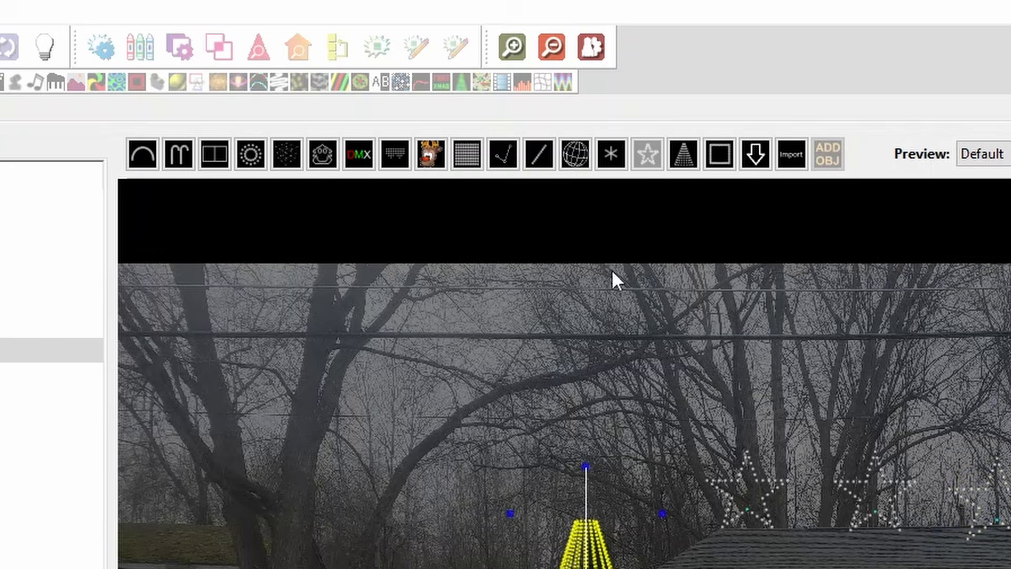
left_click(647, 154)
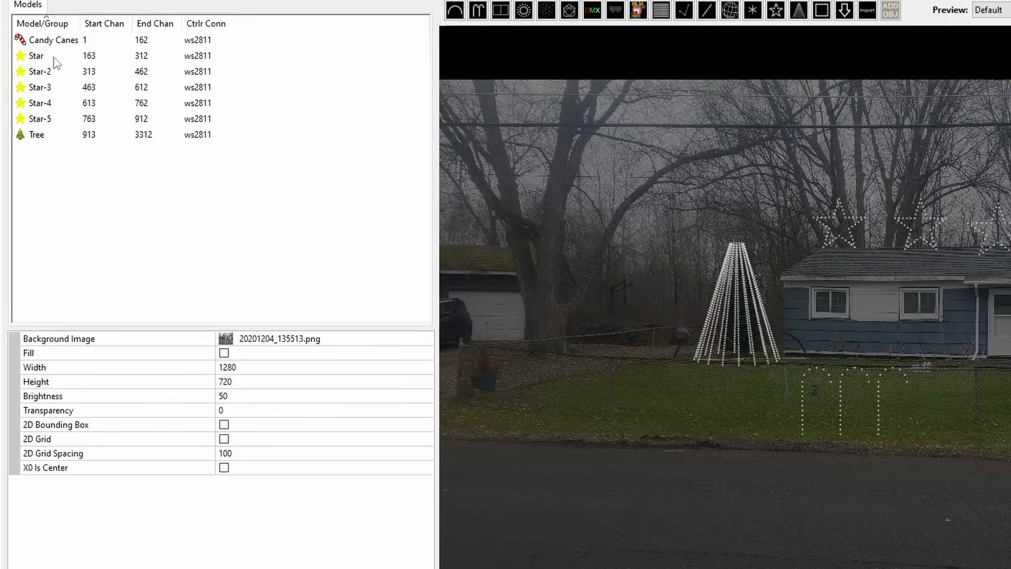
Step: Examine the properties of the Star, Tree, Star-3 and Candy Canes models, including their node settings
left_click(53, 58)
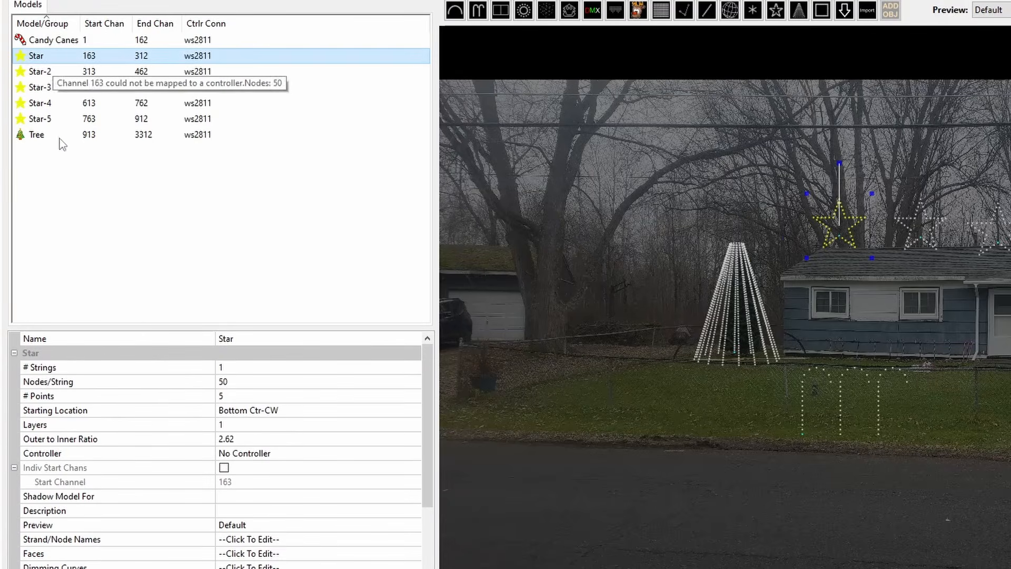
left_click(62, 138)
left_click(49, 89)
left_click(74, 44)
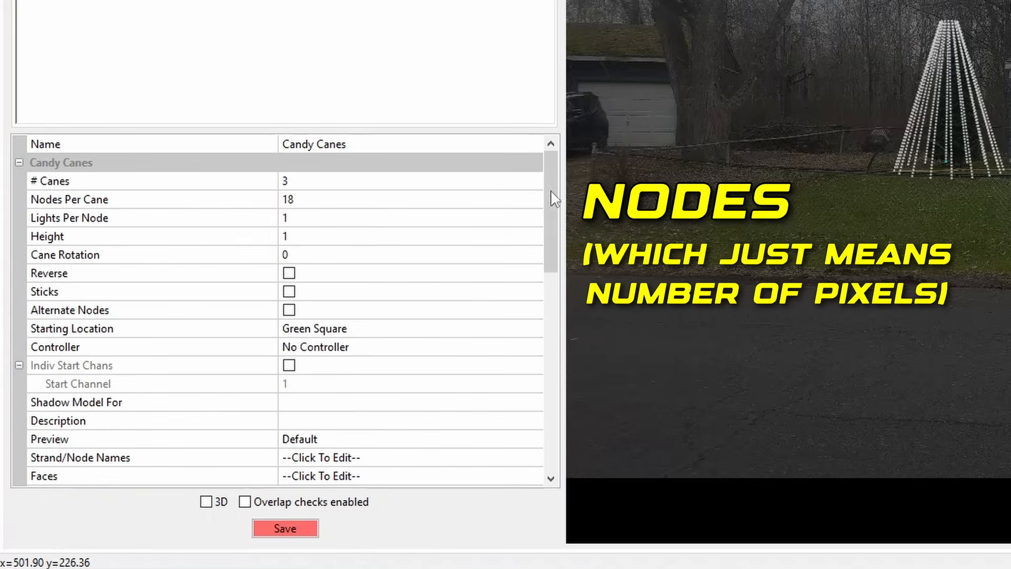
left_click_drag(551, 197, 565, 352)
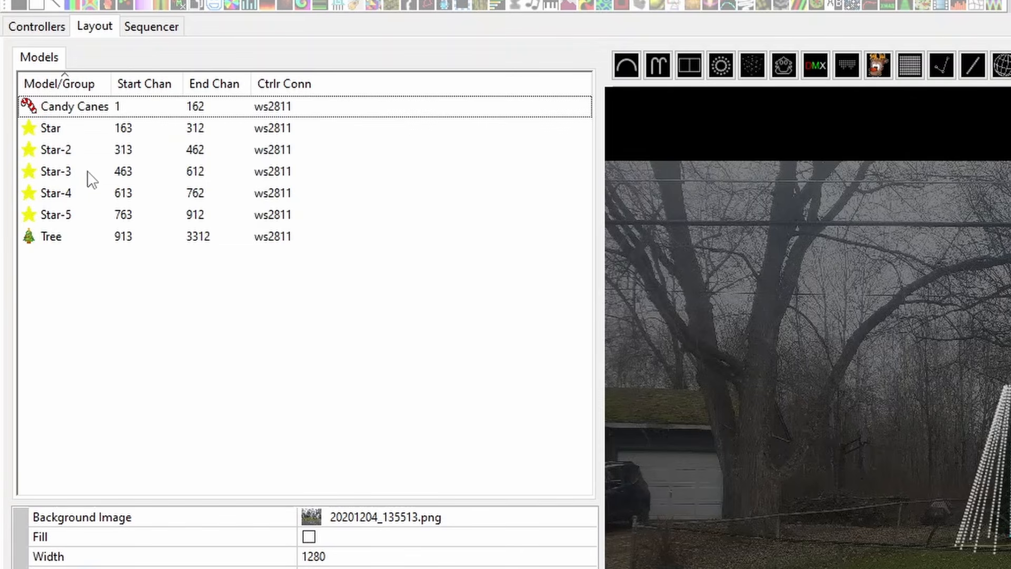
Step: Delete the Star-2 model from the layout
right_click(70, 152)
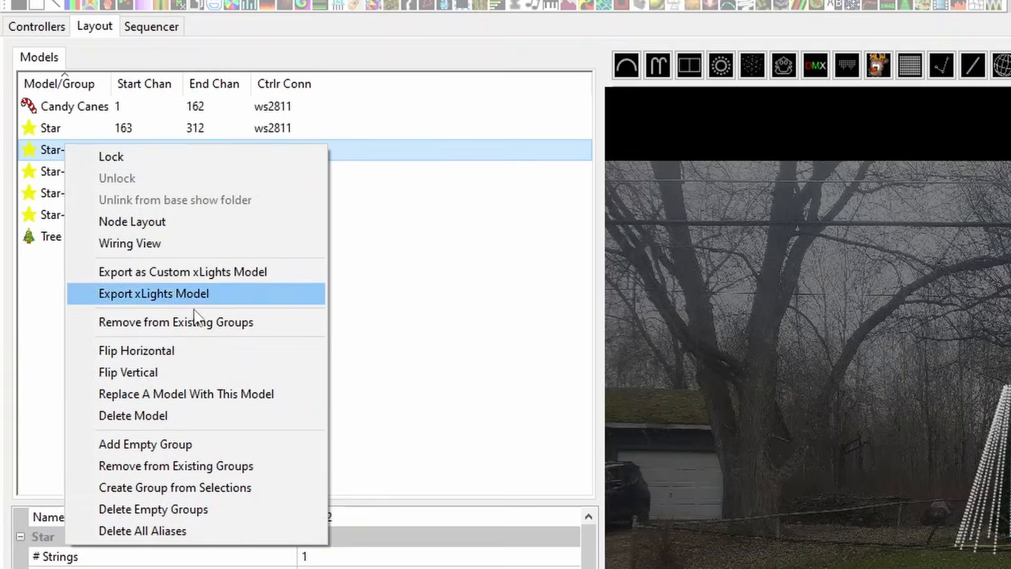
left_click(143, 418)
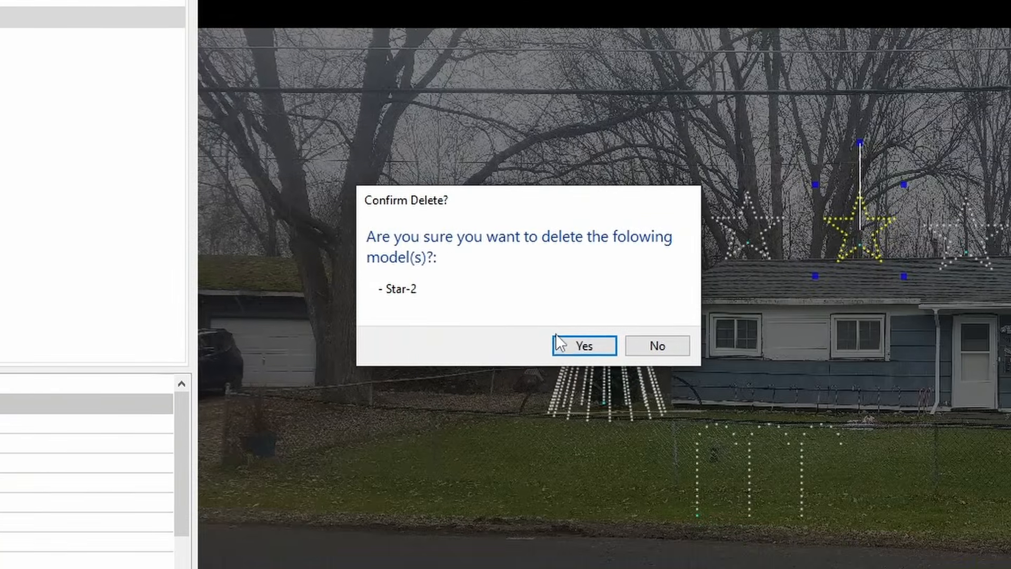
left_click(570, 343)
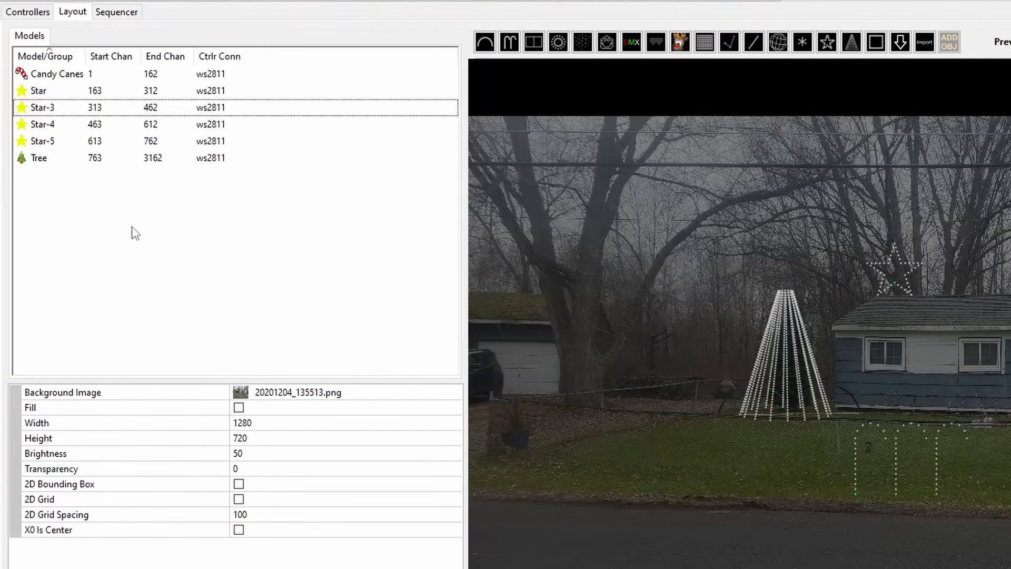
Step: Add an empty model group named Test
right_click(108, 181)
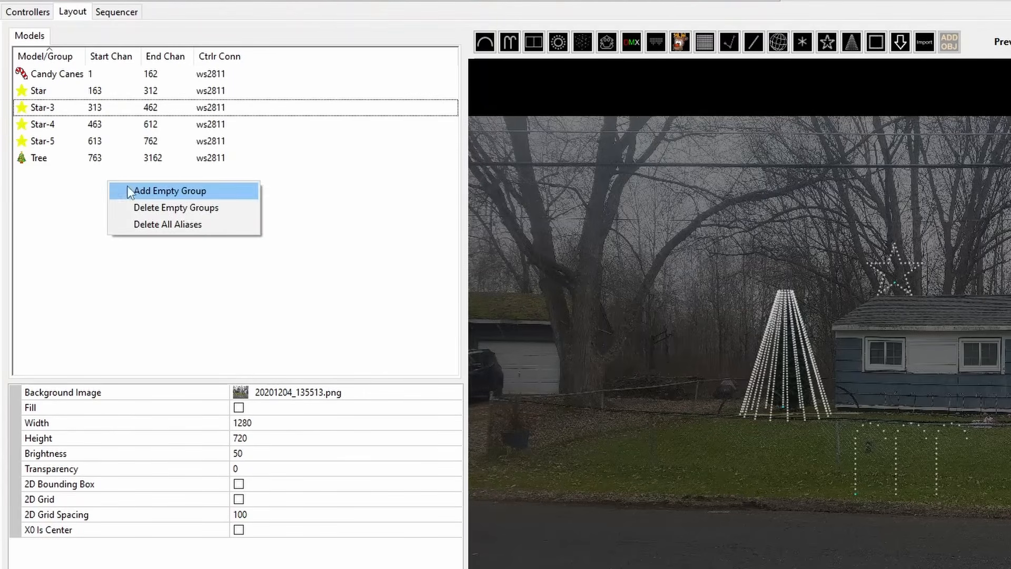
left_click(166, 191)
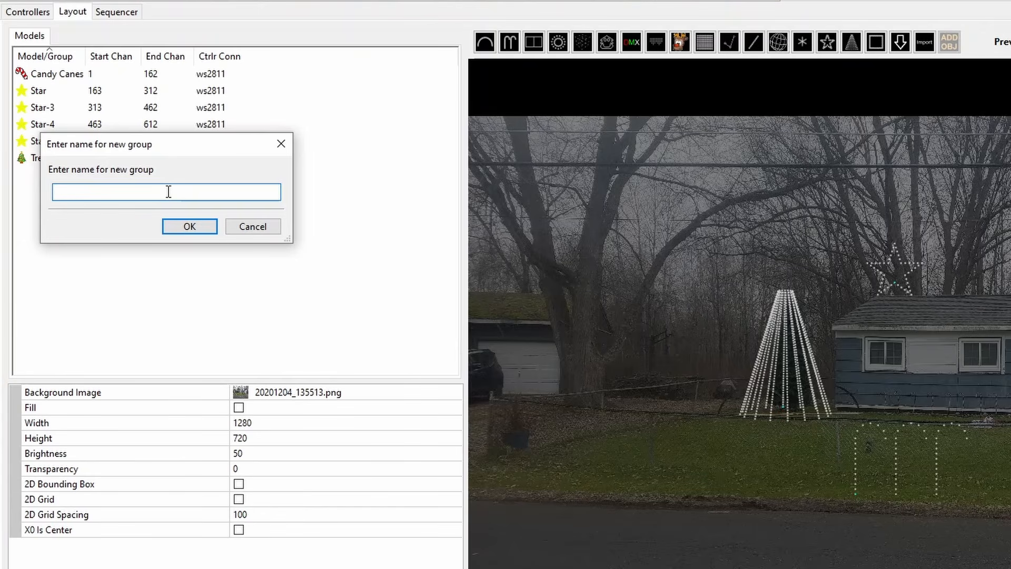
key("Return")
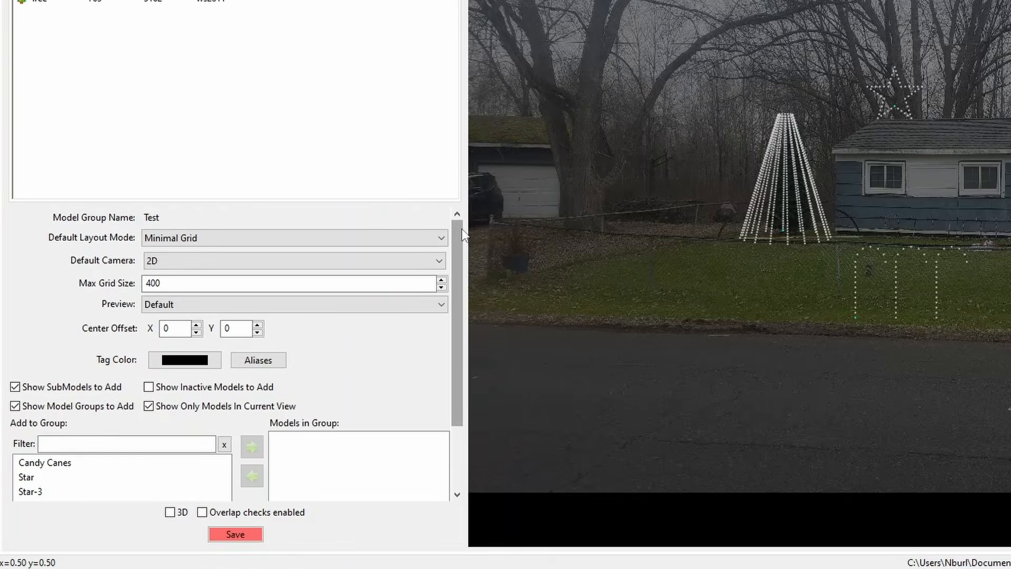
Step: Add the Candy Canes model to the Test group
left_click_drag(463, 235, 480, 341)
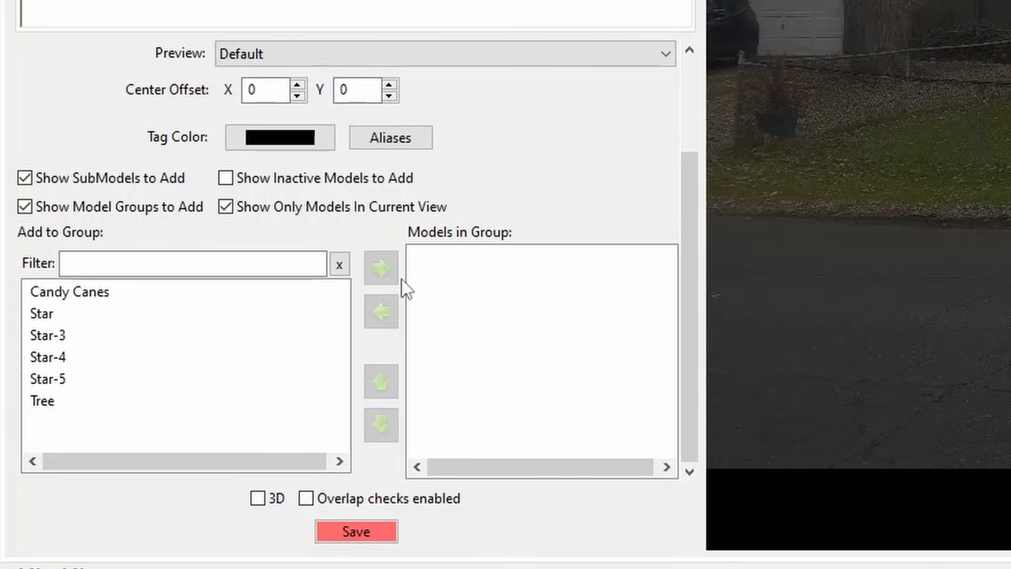
left_click(105, 298)
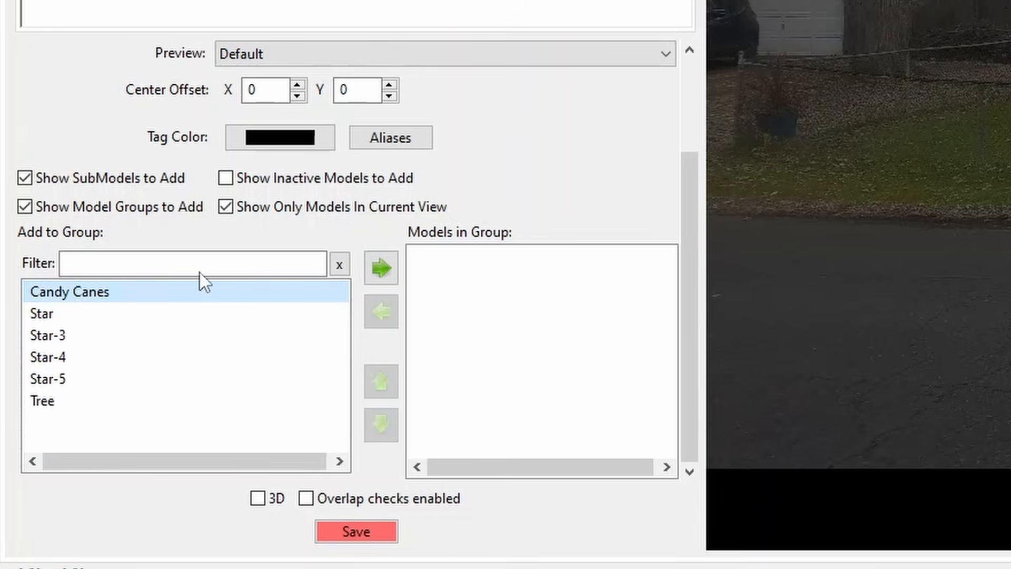
left_click(381, 267)
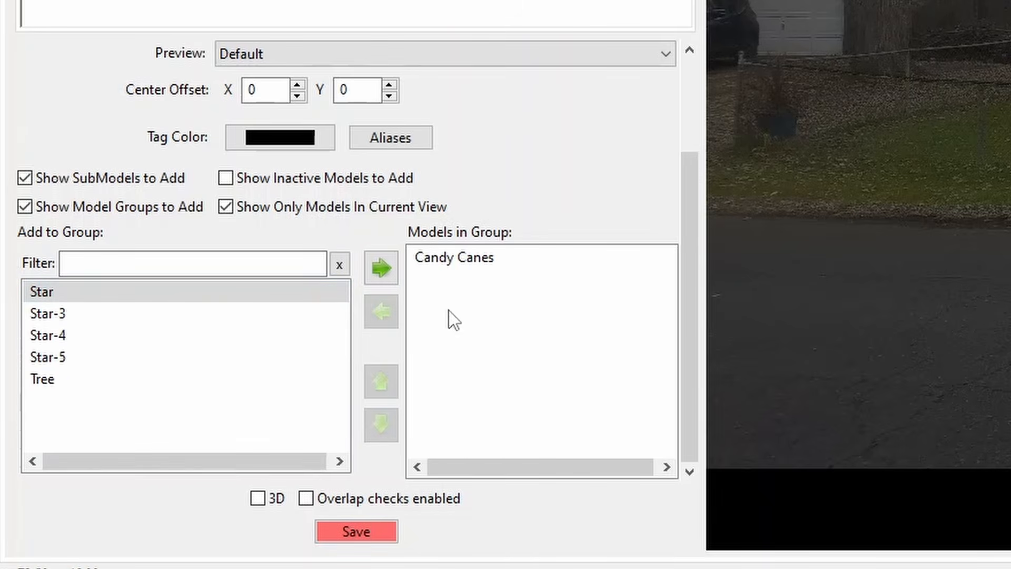
Step: Remove the Candy Canes model from the Test group
left_click(476, 279)
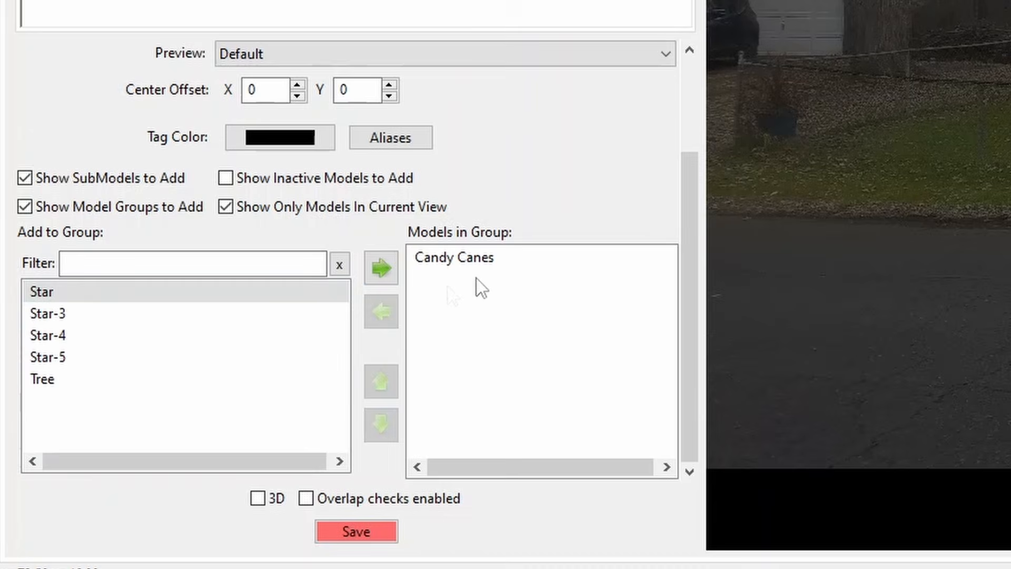
left_click(432, 258)
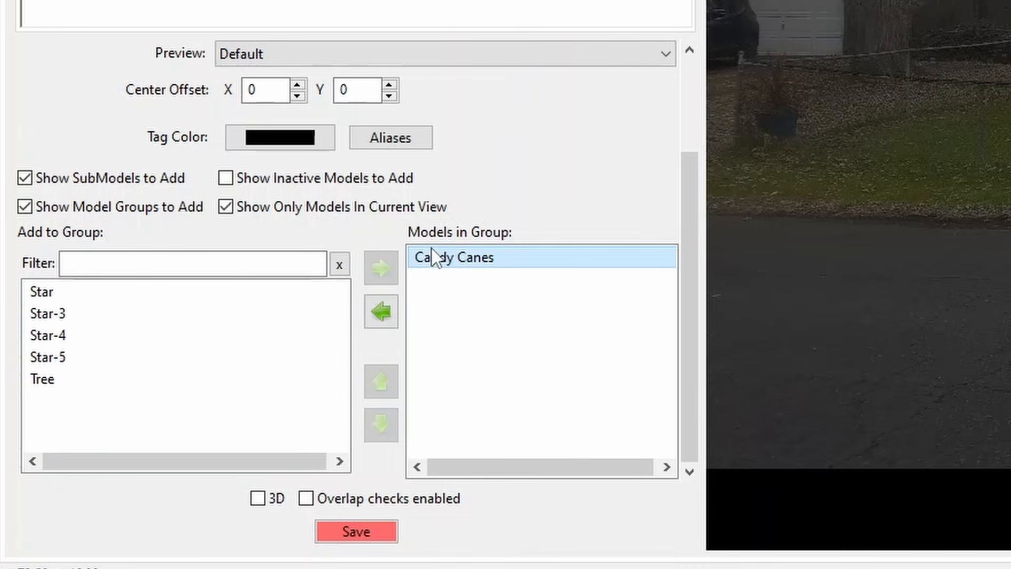
left_click(377, 311)
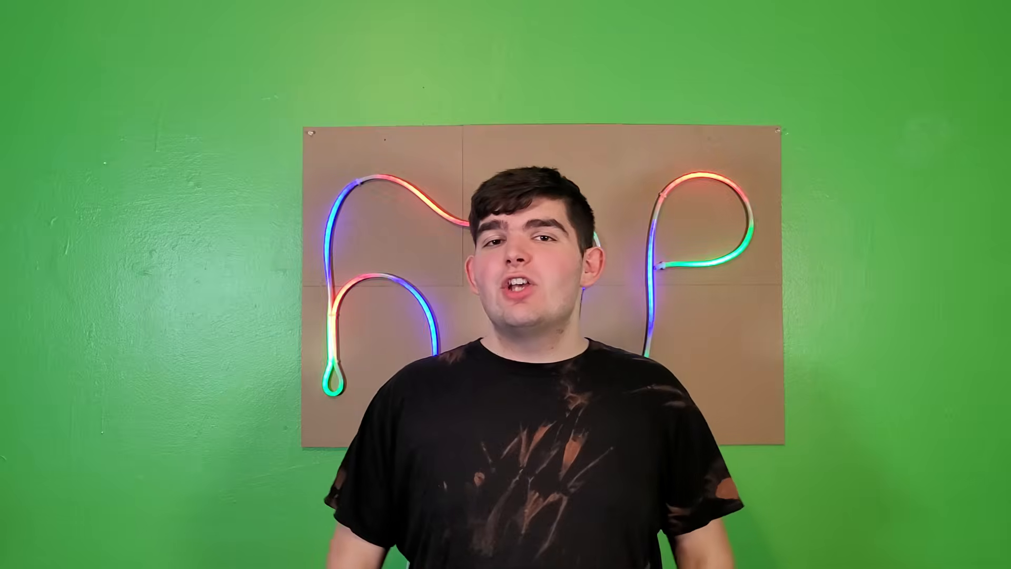
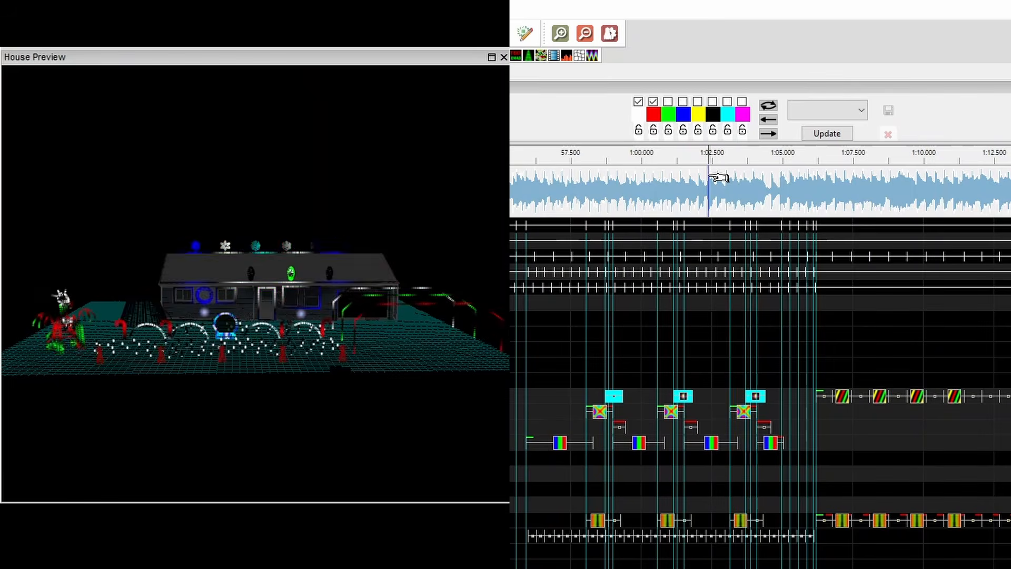
Step: Play the sequence in the House Preview from about 57.5 seconds, then jump to about 1:05
left_click(569, 187)
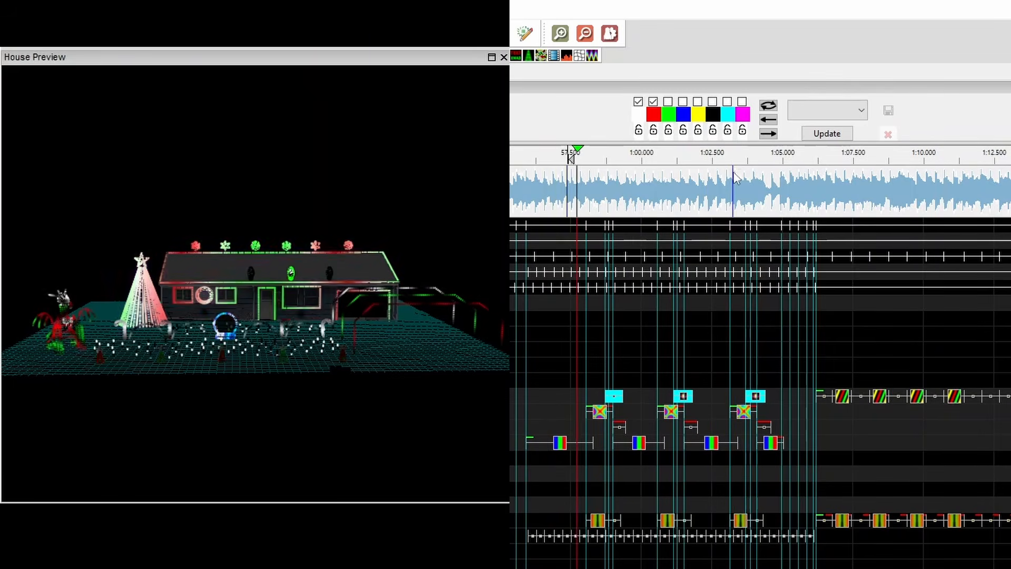
left_click(782, 169)
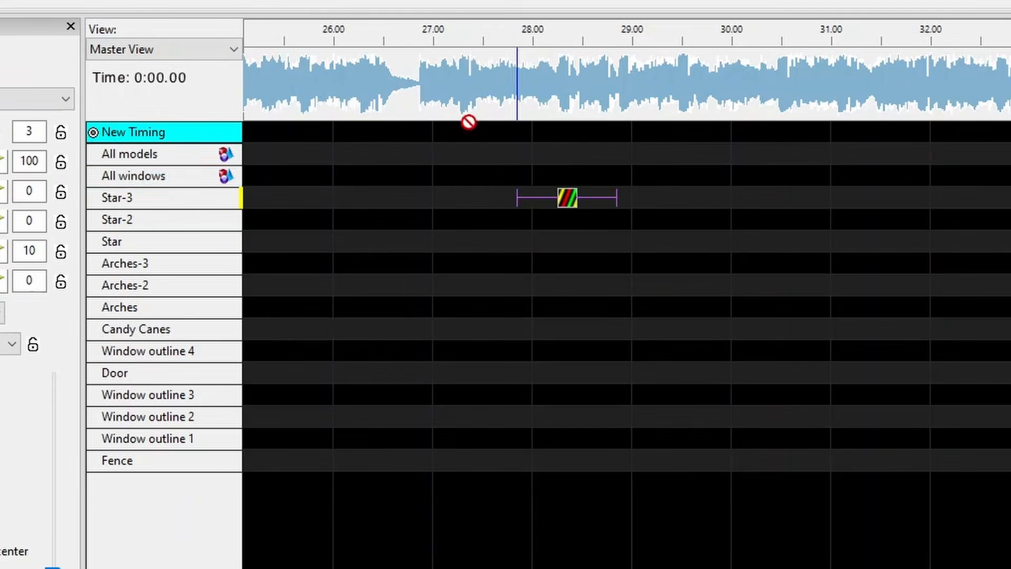
Step: Place a Pinwheel effect on the Arches row at about 27.2 seconds and another effect on the Star row at about 29 seconds
left_click(548, 316)
left_click_drag(548, 316, 503, 308)
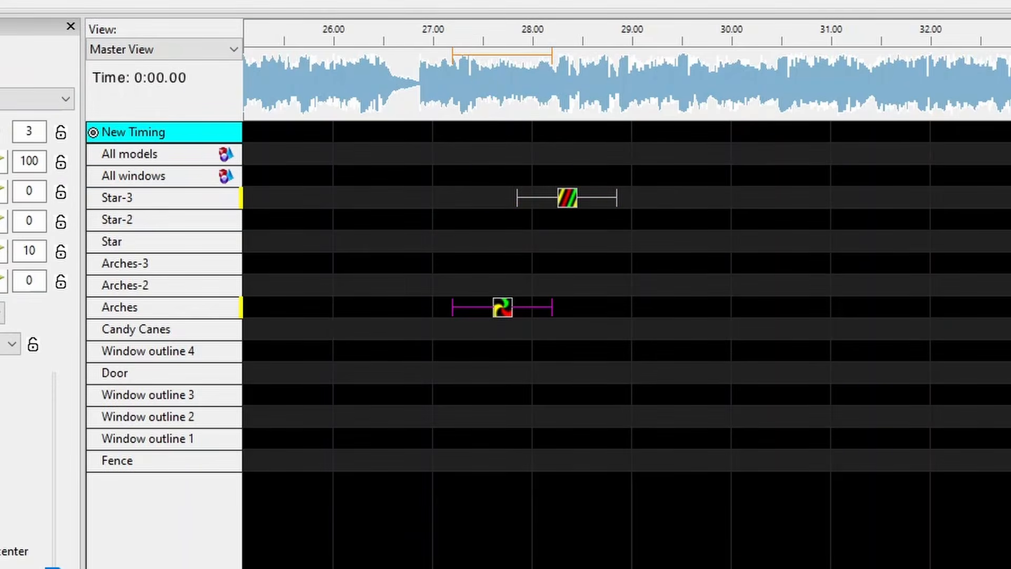
left_click_drag(321, 1, 632, 246)
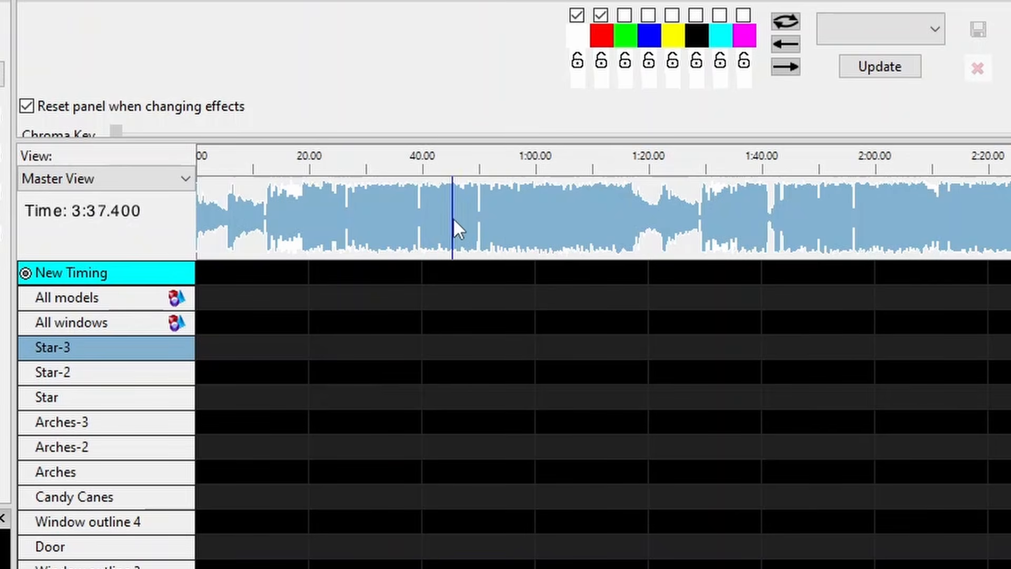
Step: Select the song section from 0:45.4 to about 1:24.4 on the waveform, then move the playhead to 0:23.4
left_click(454, 221)
mouse_move(453, 221)
left_mouse_down()
mouse_move(605, 235)
mouse_move(388, 237)
mouse_move(474, 245)
mouse_move(442, 252)
mouse_move(384, 244)
mouse_move(674, 254)
left_mouse_up()
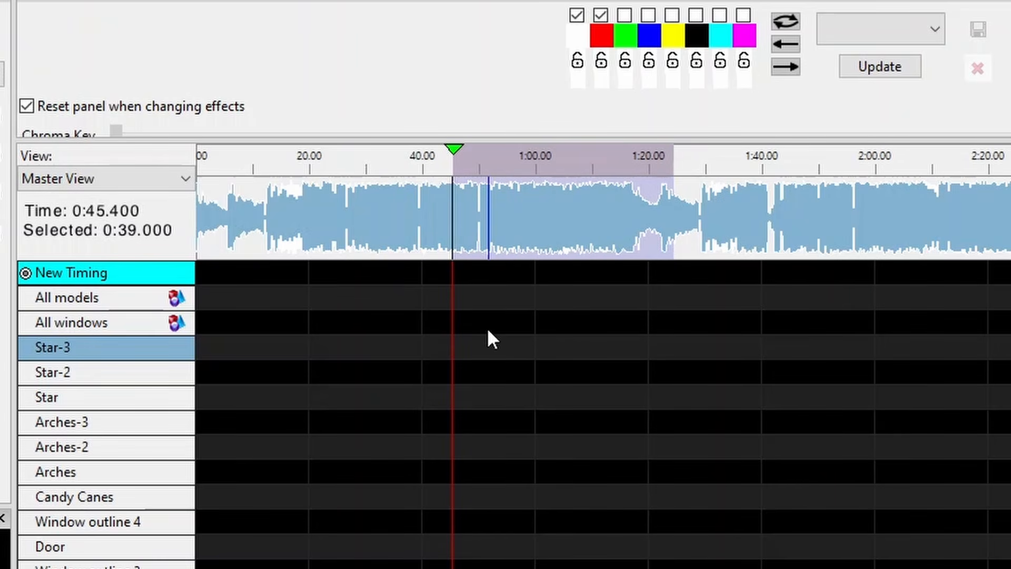
left_click(329, 224)
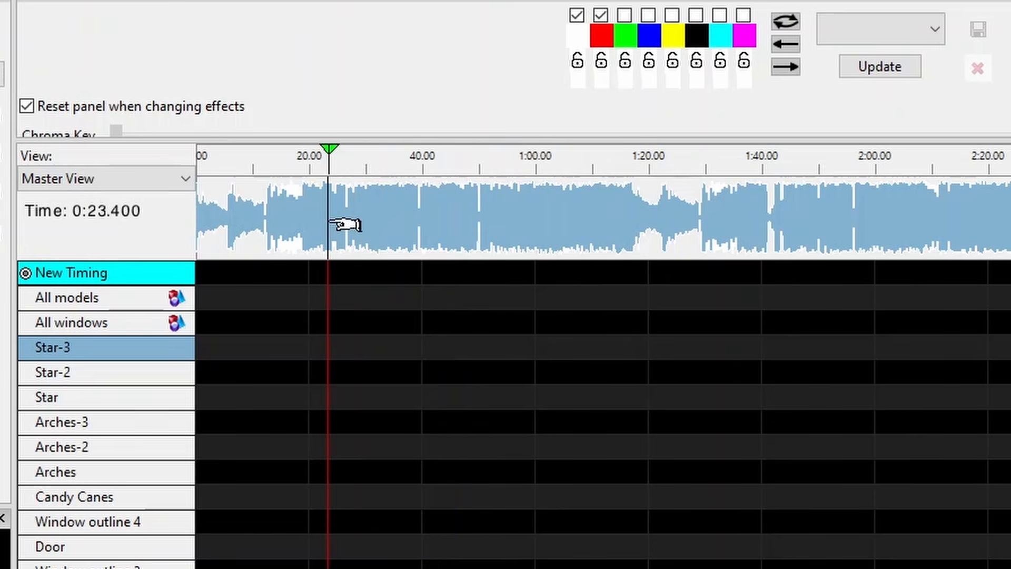
Step: Move the playhead to 0:37.8, select a short waveform section there, then play the song from 0:55.6
left_click(478, 230)
left_click(411, 224)
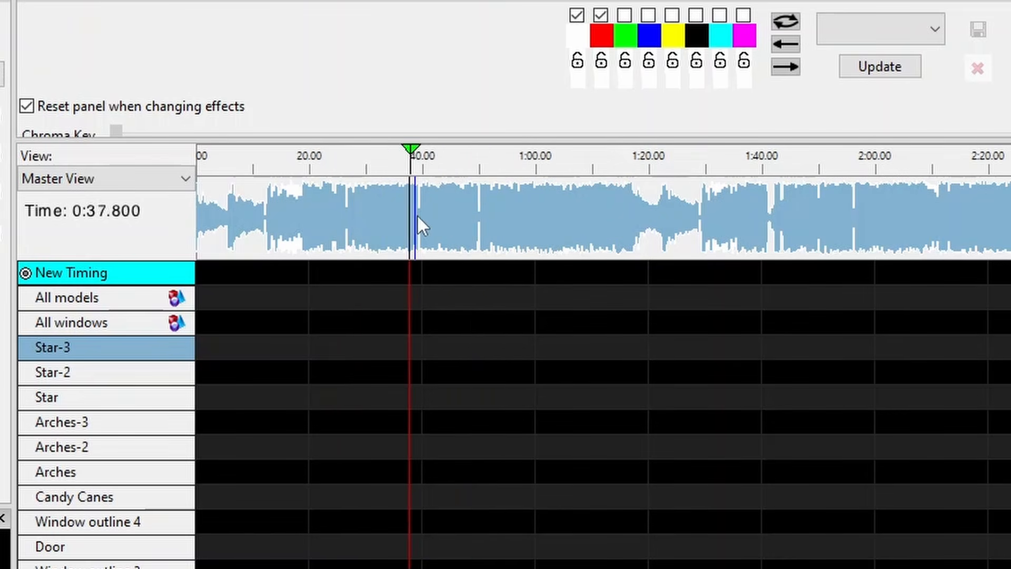
left_click_drag(417, 221, 452, 222)
left_click(511, 214)
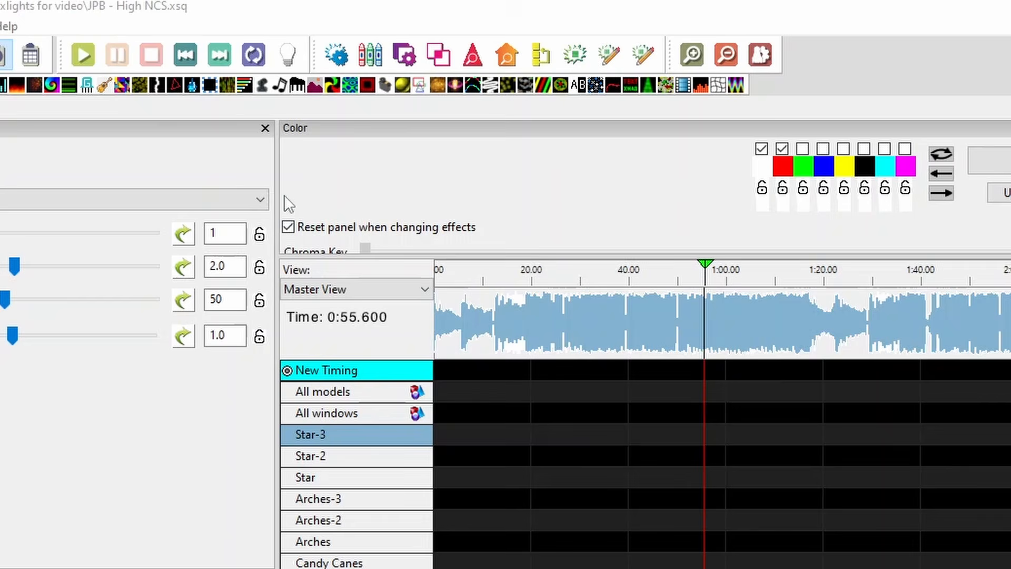
left_click(79, 53)
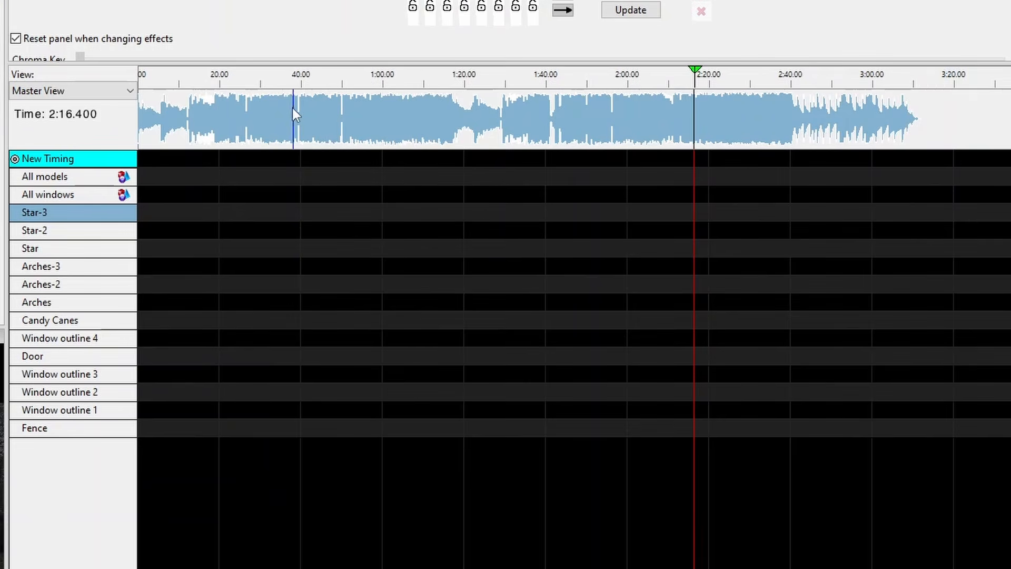
Step: Examine the waveform at close and wide scale around 0:36.6 and 1:28.9
left_click(288, 110)
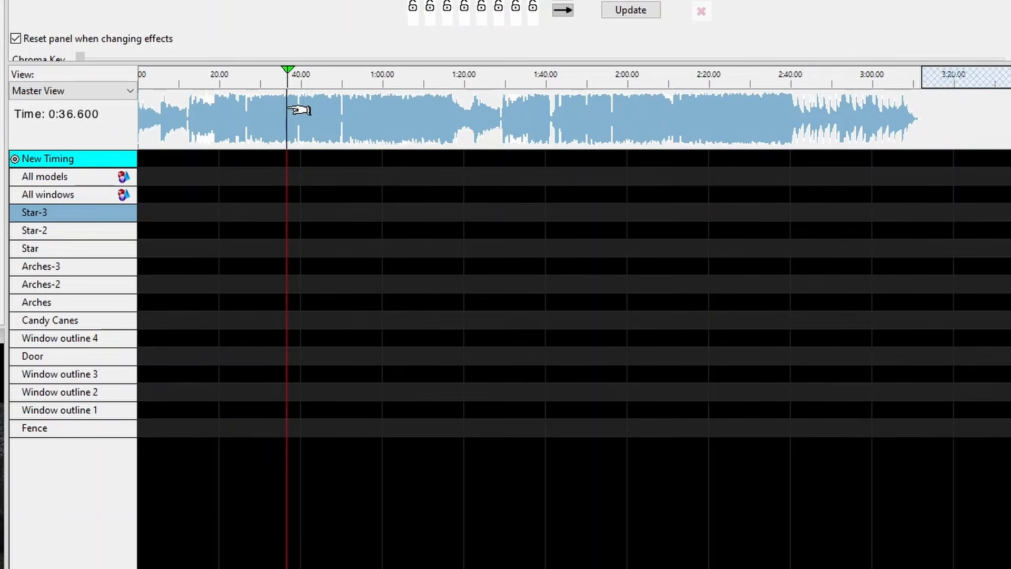
scroll(299, 110, "up", 10)
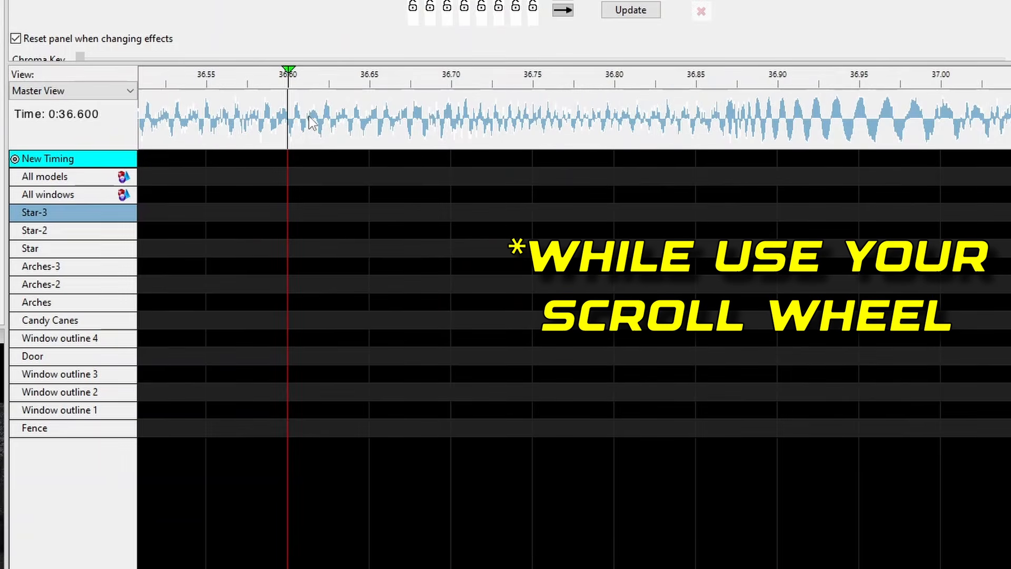
scroll(309, 118, "down", 10)
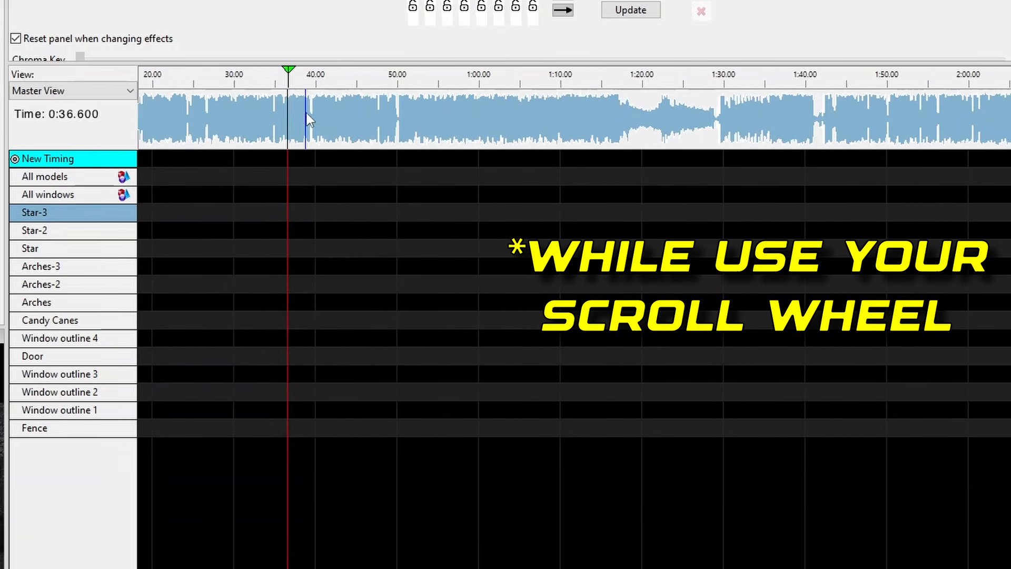
left_click(715, 132)
scroll(717, 121, "up", 5)
scroll(706, 108, "down", 5)
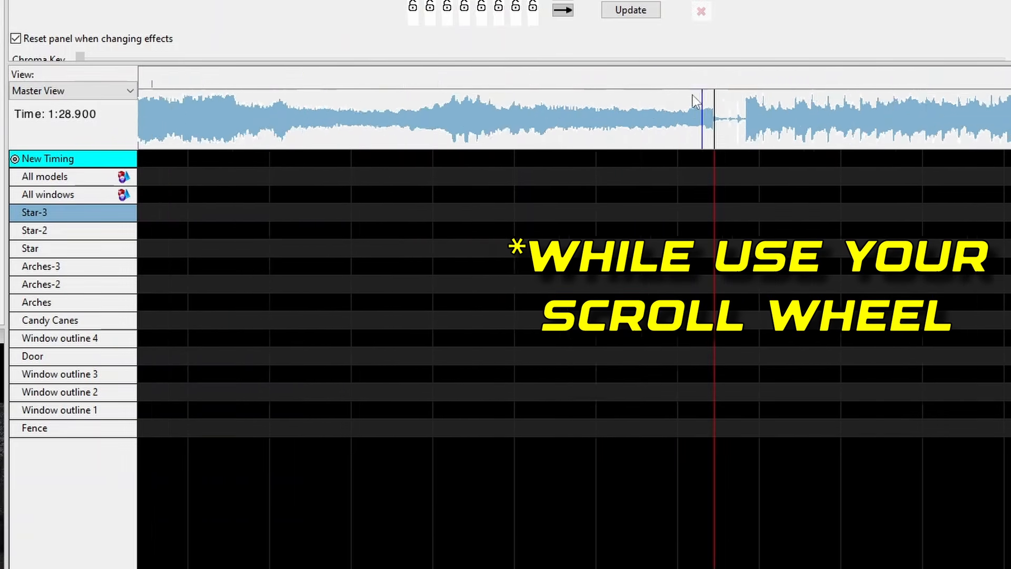
scroll(693, 101, "down", 3)
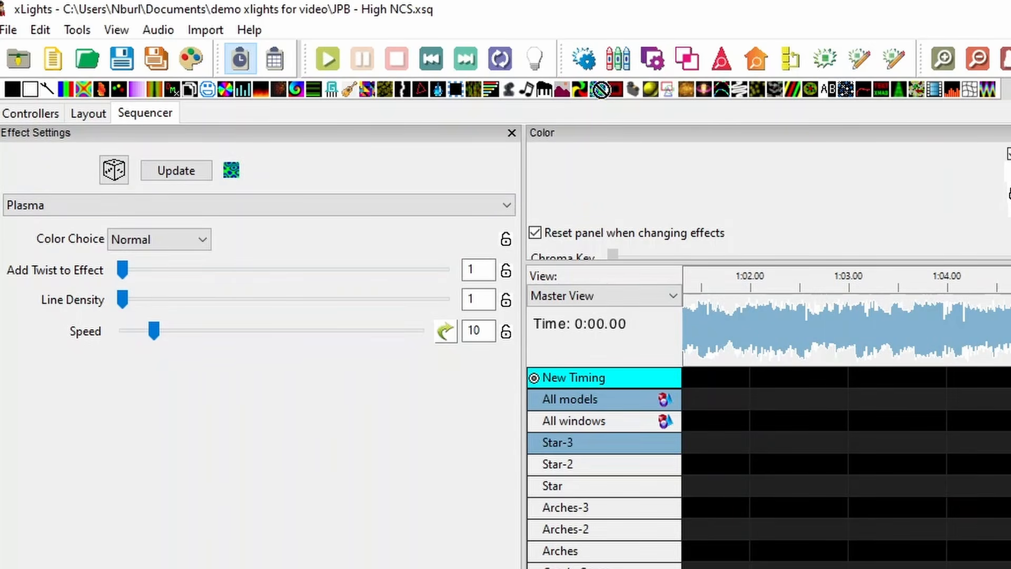
Step: Place a Plasma effect on the Arches row at about 1:04 and one on Window outline 2 at about 1:02
left_click_drag(601, 90, 971, 559)
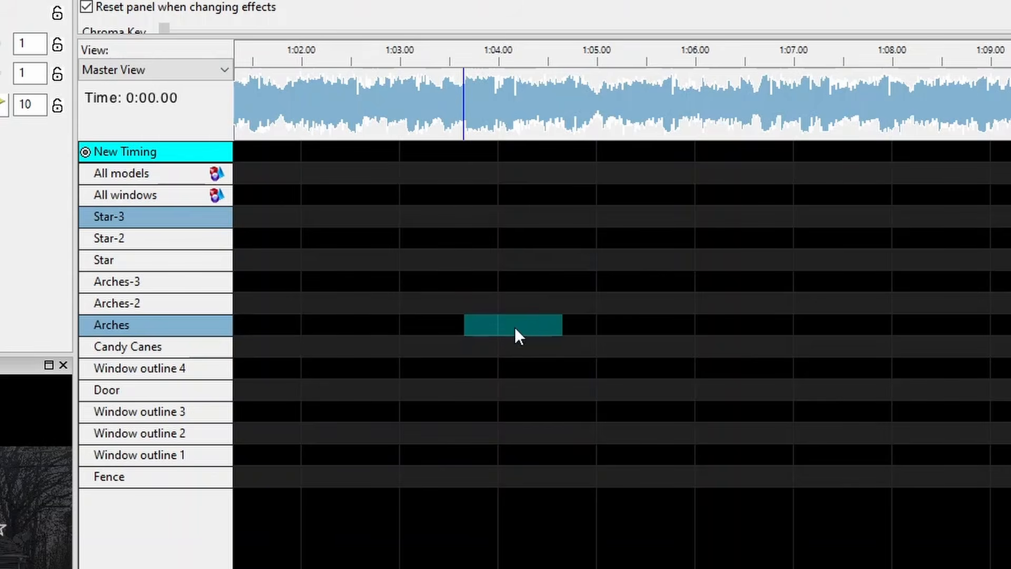
mouse_move(514, 327)
left_mouse_down()
mouse_move(436, 172)
mouse_move(444, 451)
mouse_move(490, 458)
mouse_move(474, 160)
mouse_move(499, 448)
mouse_move(488, 345)
left_mouse_up()
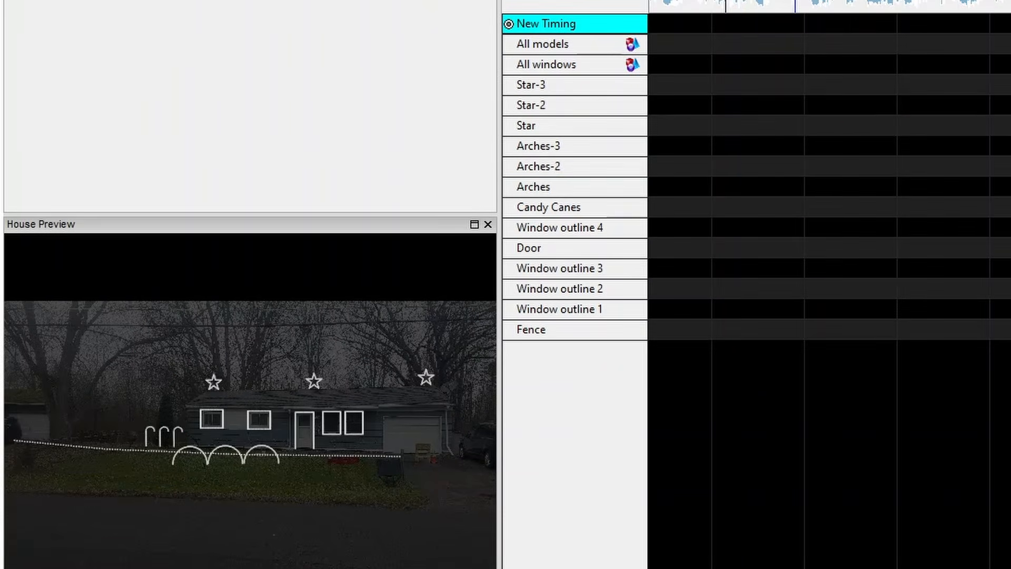
left_click_drag(744, 31, 779, 275)
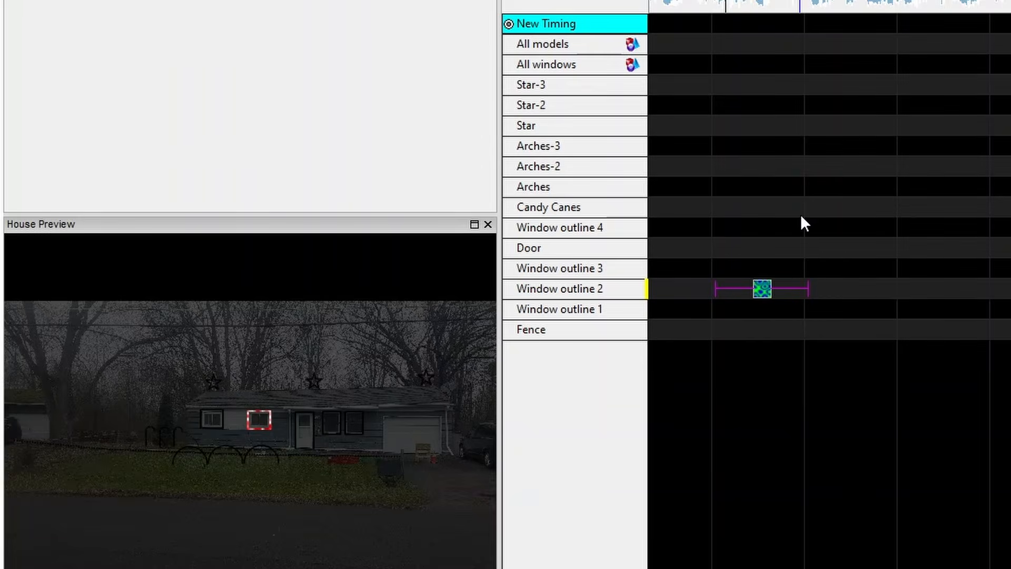
scroll(379, 467, "up", 5)
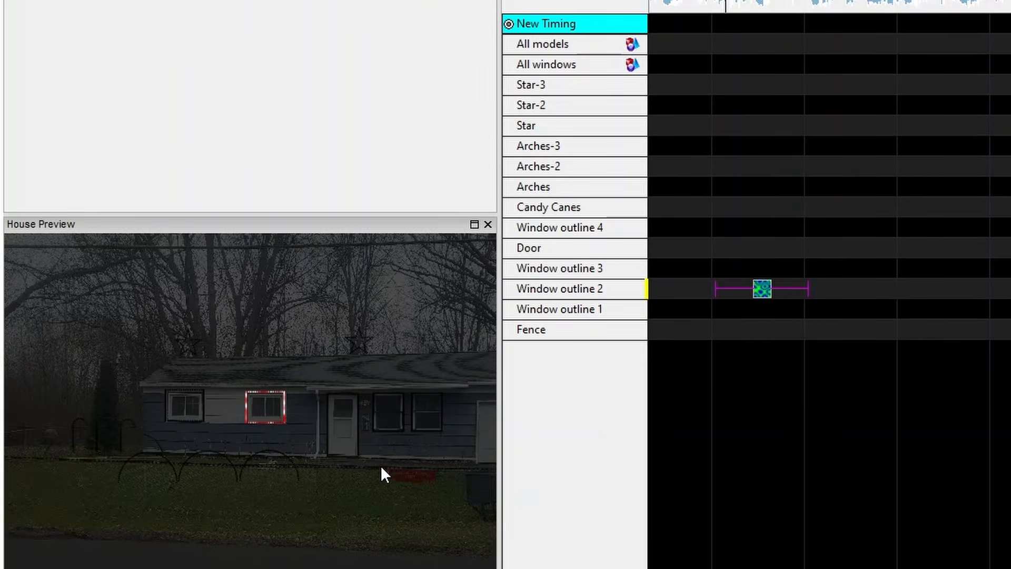
left_click_drag(273, 458, 307, 454)
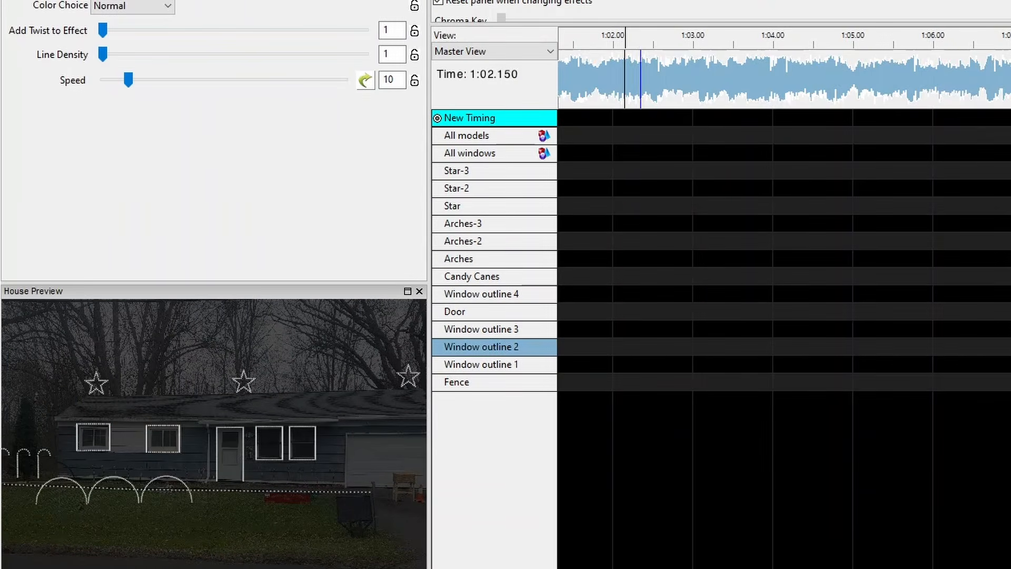
Step: Place a Plasma effect on the All models group at about 1:02 and view it in the House Preview
left_click_drag(608, 54, 646, 143)
scroll(123, 459, "down", 5)
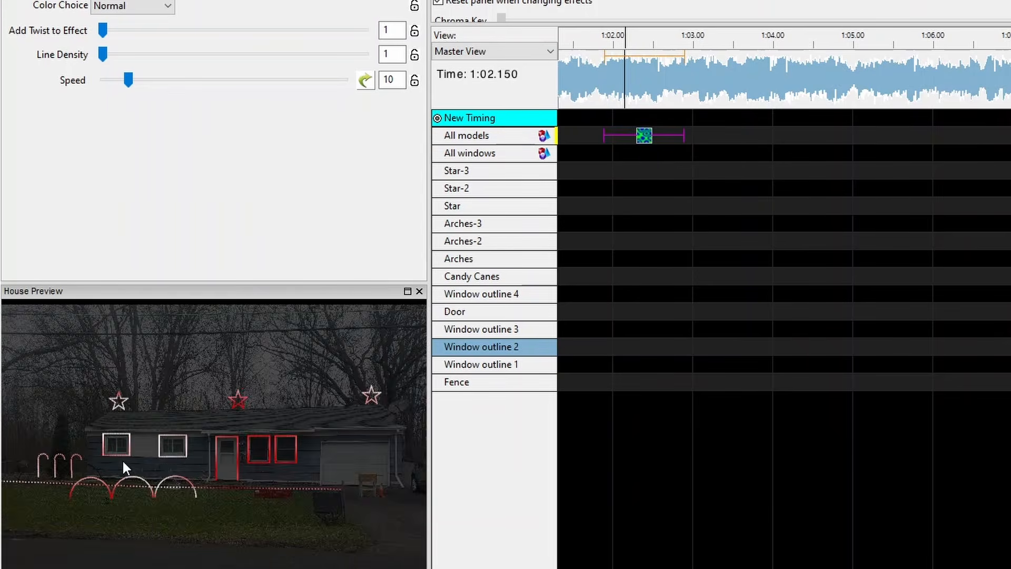
left_click_drag(141, 535, 186, 537)
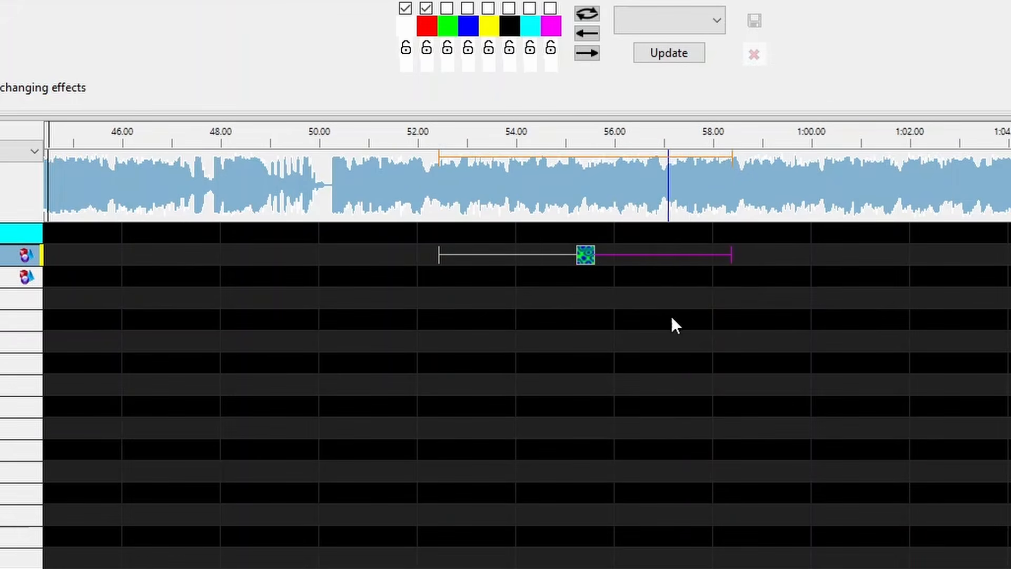
Step: Shorten the Plasma effect on the All models row to about 1.8 seconds and move it to start at about 52.7 seconds
left_click_drag(723, 262, 600, 269)
left_click_drag(442, 261, 406, 262)
left_click_drag(212, 264, 386, 279)
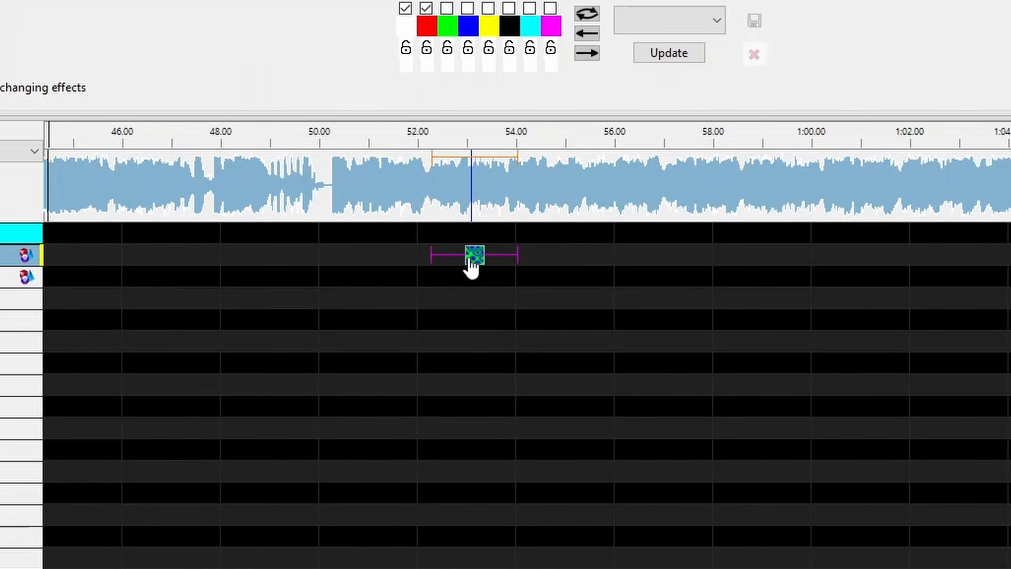
left_click_drag(471, 268, 511, 274)
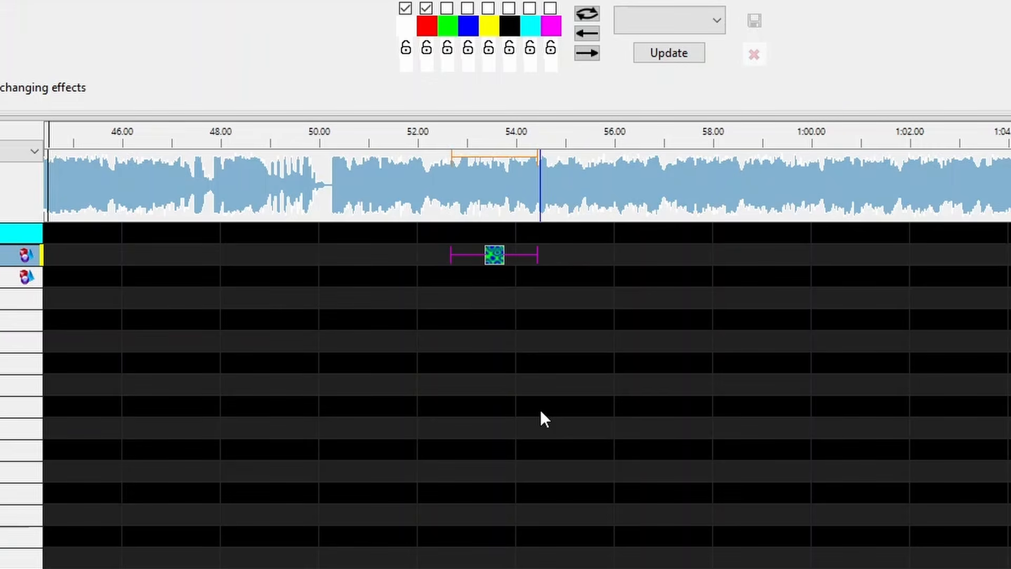
Step: Delete the Plasma effect from the All models row and undo the deletion
left_click(508, 326)
right_click(495, 255)
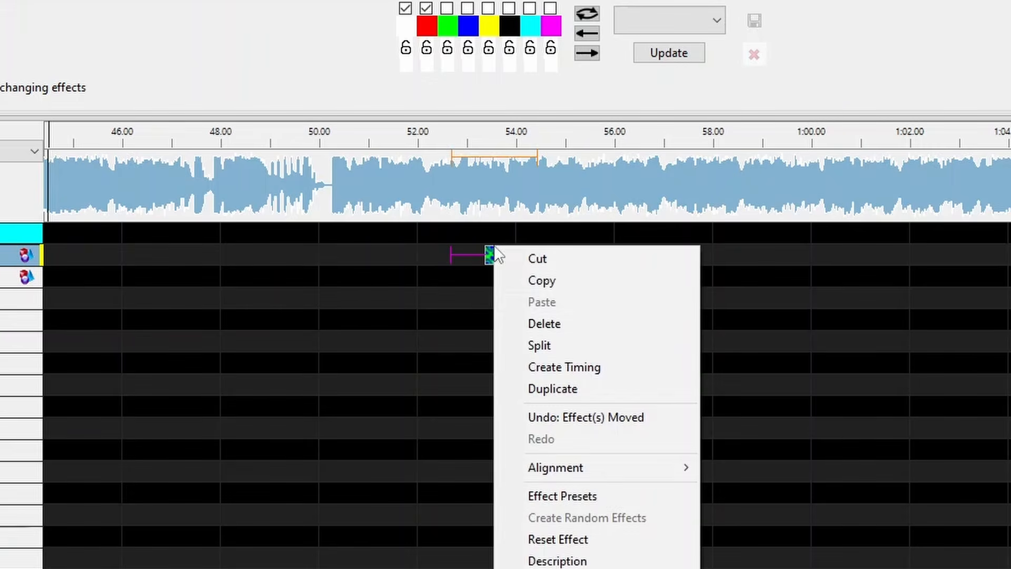
left_click(521, 325)
key("ctrl+z")
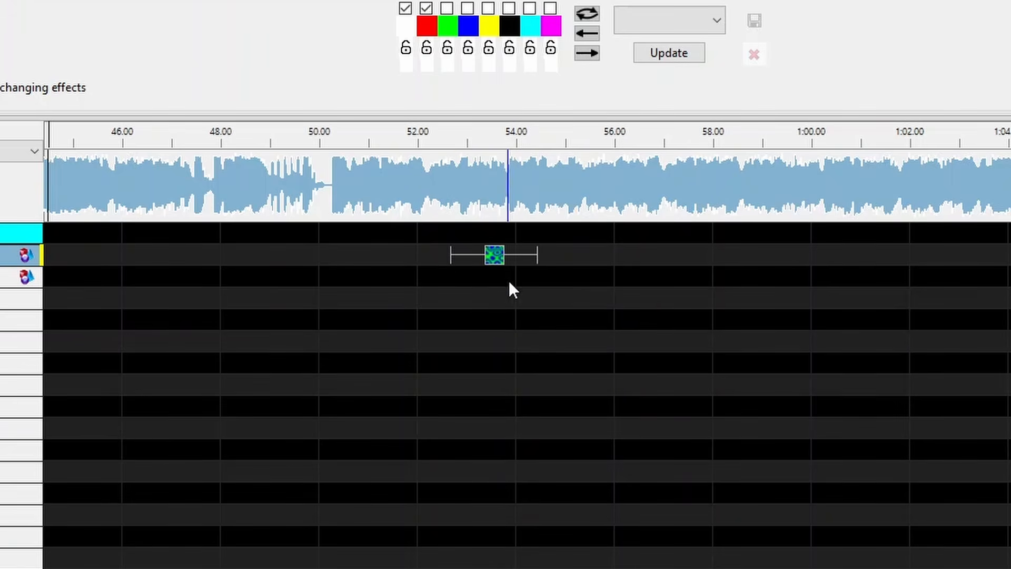
Step: Remove the restored Plasma effect from the All models row
left_click(494, 259)
key("Delete")
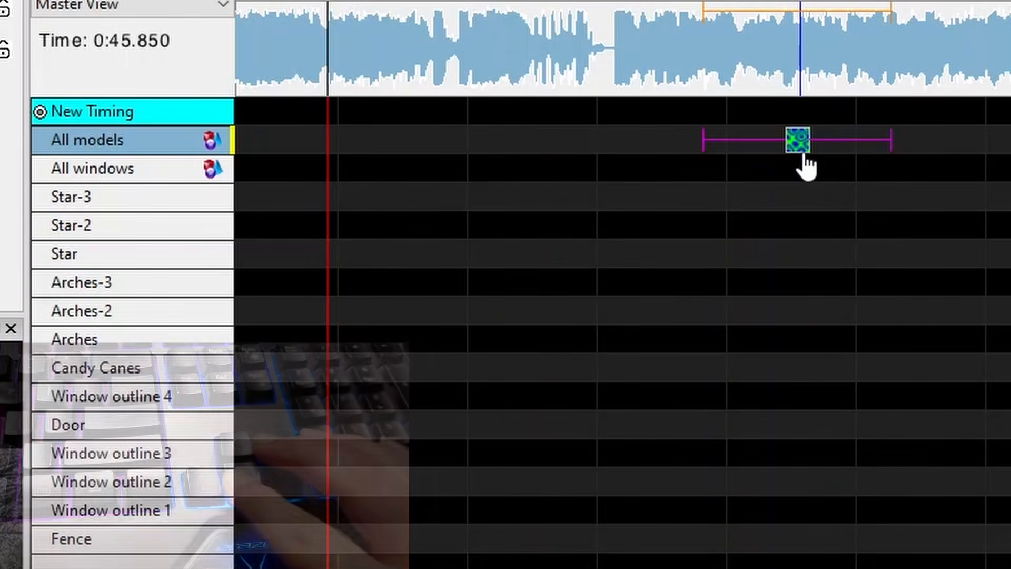
Step: Shift the selected Plasma effect row by row down and back up between the All models and Star-2 rows, keeping its timing
key("Down")
key("Down")
key("Down")
key("Up")
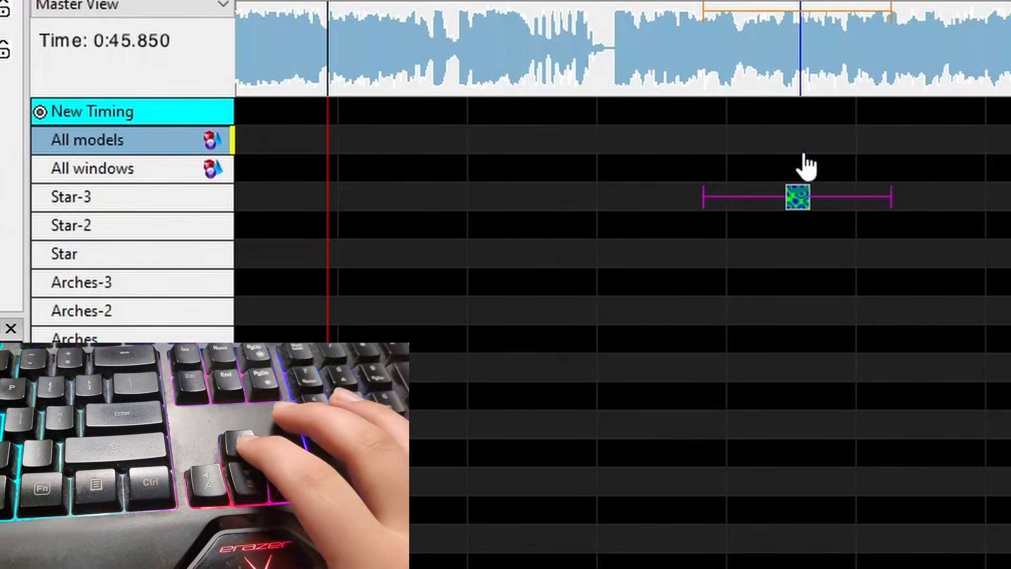
key("Down")
key("Up")
key("Up")
key("Down")
key("Down")
key("Down")
key("Down")
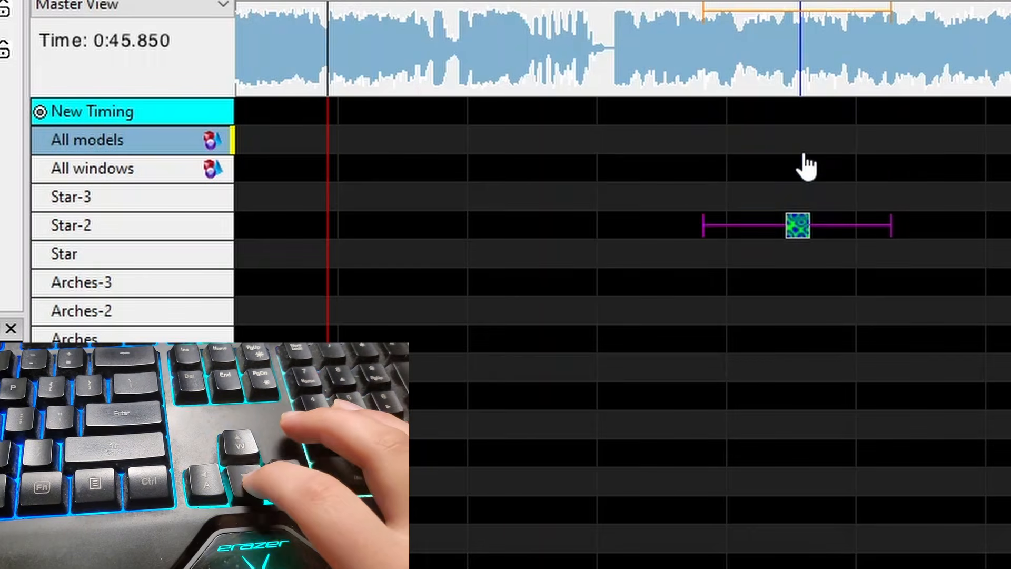
key("Up")
key("Up")
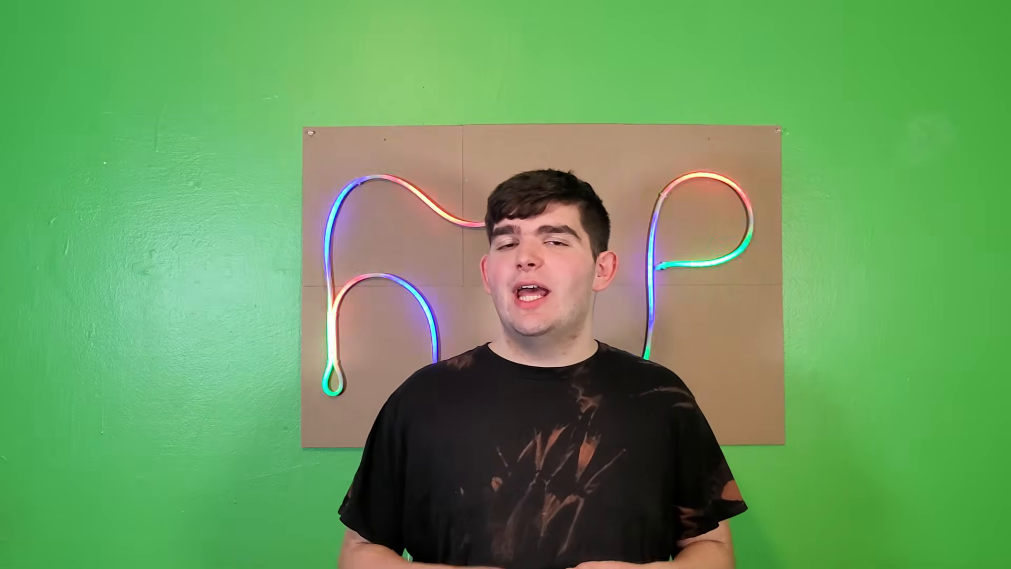
Step: Add timing marks to the New Timing track at about 0:48.1, 0:51.3, 0:57.9, 0:54.8 and 1:04.7
left_click(477, 129)
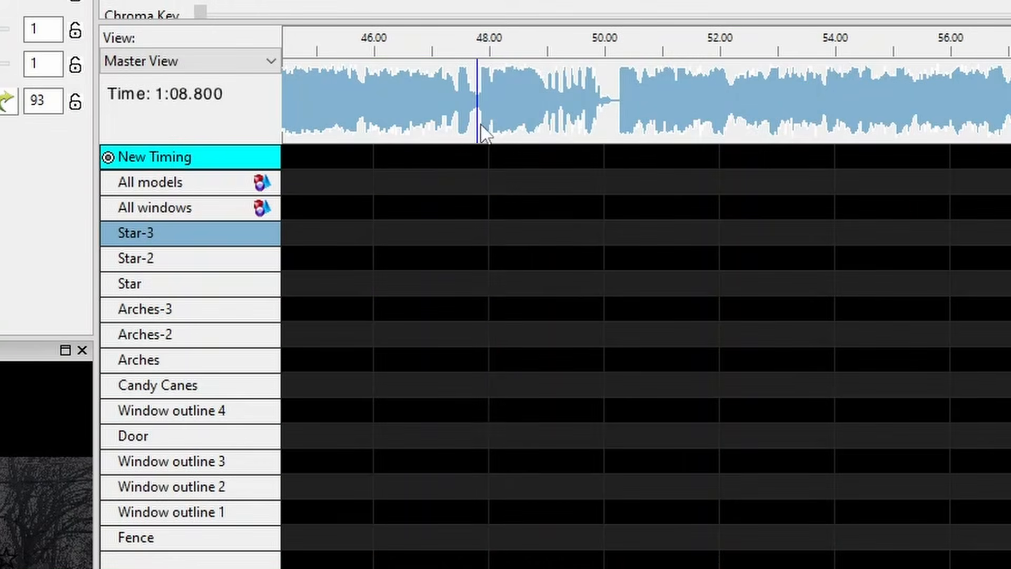
key("t")
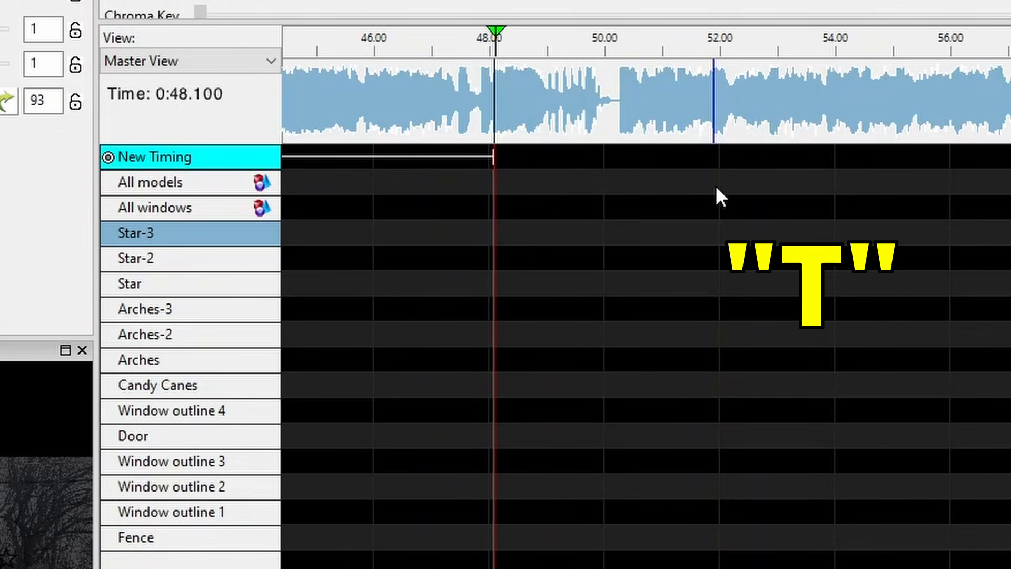
left_click(793, 132)
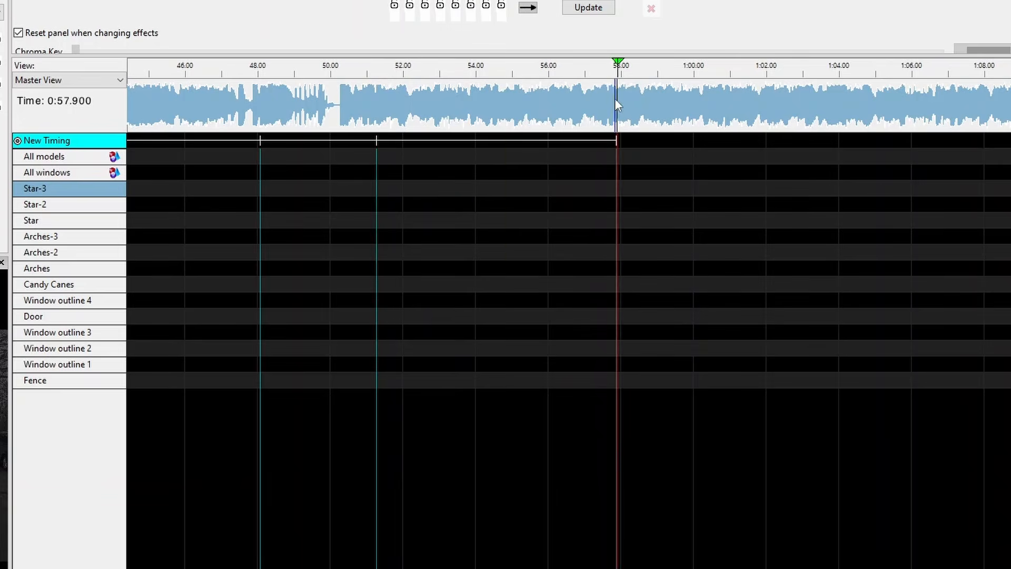
left_click(504, 105)
key("t")
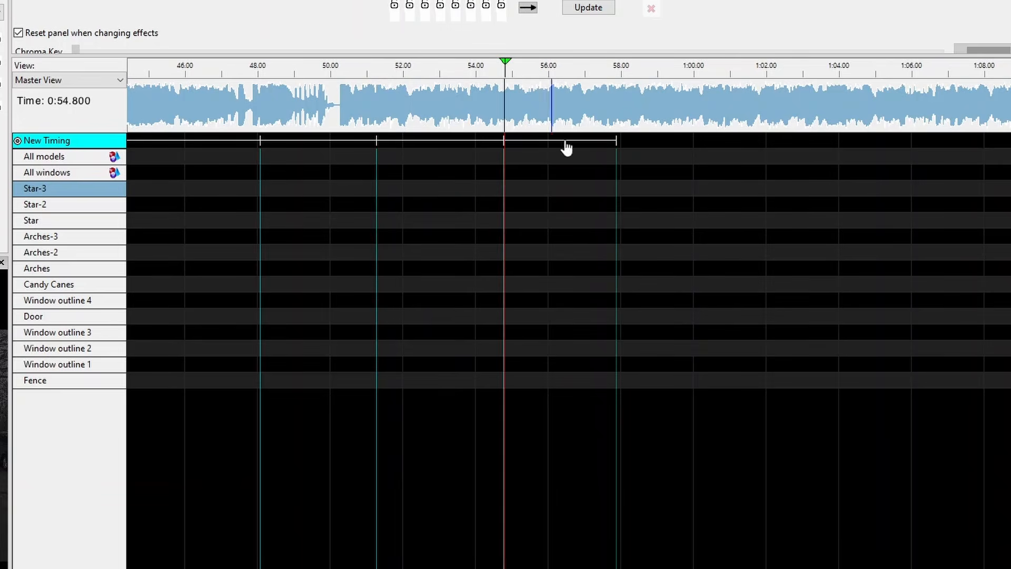
left_click(865, 100)
key("t")
left_click(846, 93)
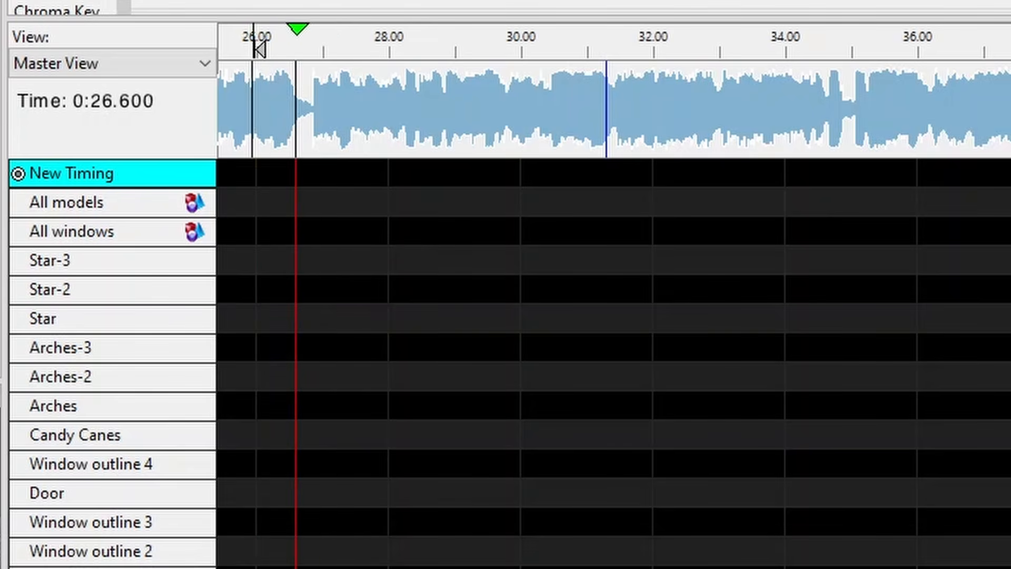
Step: Add timing marks to New Timing in time with the beats while the song plays from about 26.9 to 30.6 seconds
key("t")
key("t")
key("t")
key("t")
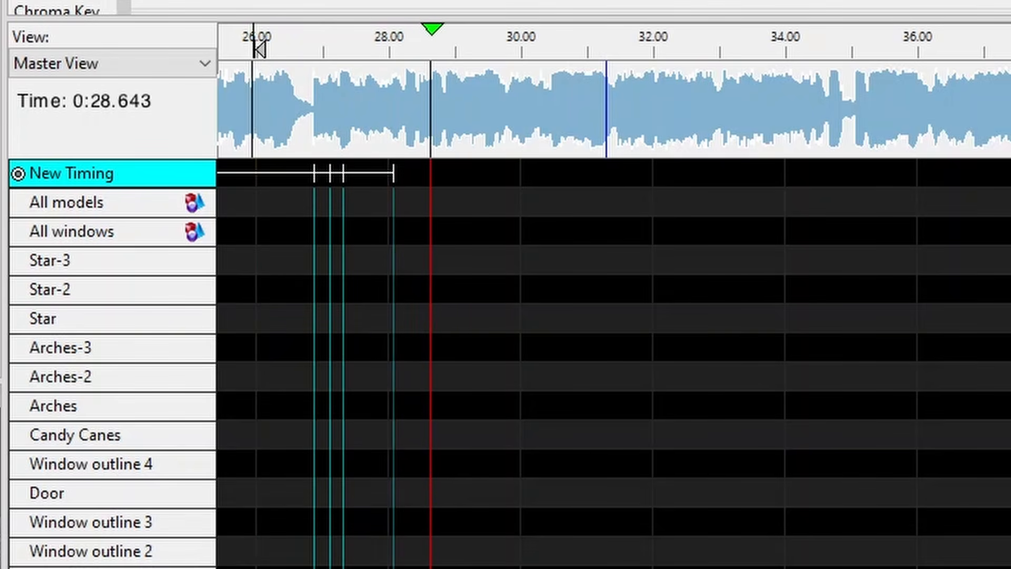
key("t")
key("t")
key("t")
key("t")
key("t")
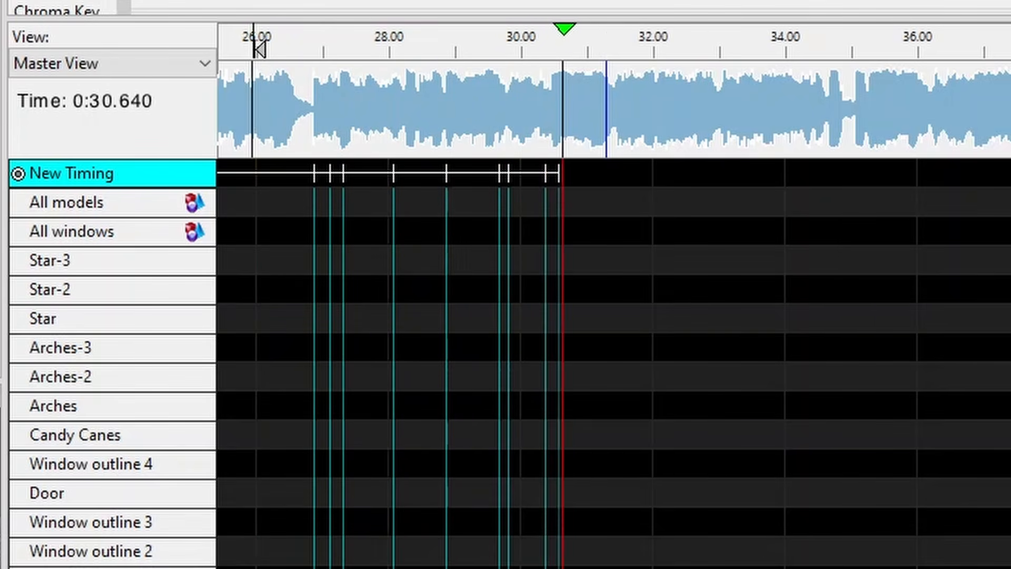
key("t")
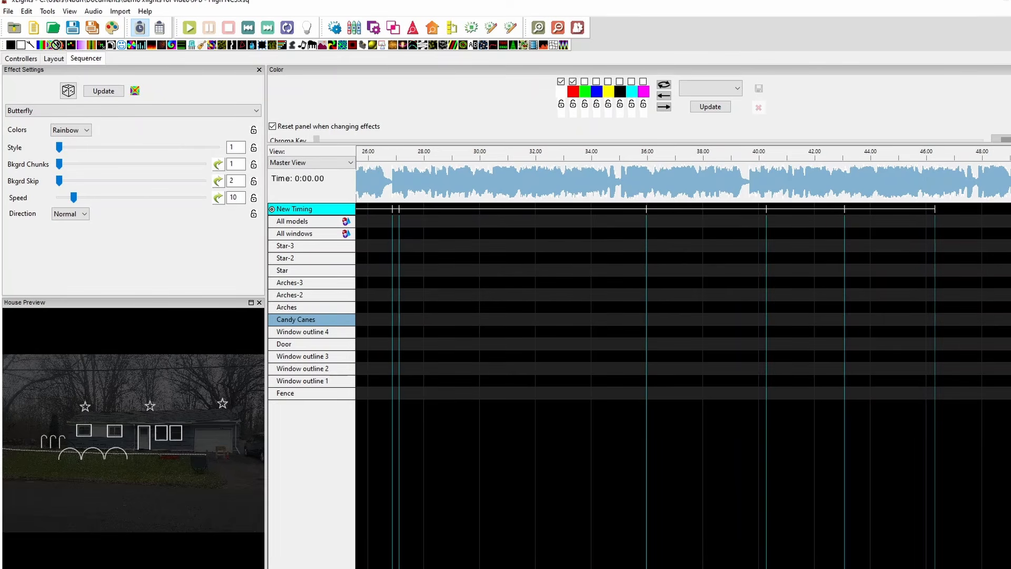
Step: Adjust the New Timing marks just after 26.9 seconds, moving one to about 28.9 seconds and another to about 28.5 seconds
left_click_drag(385, 157, 504, 225)
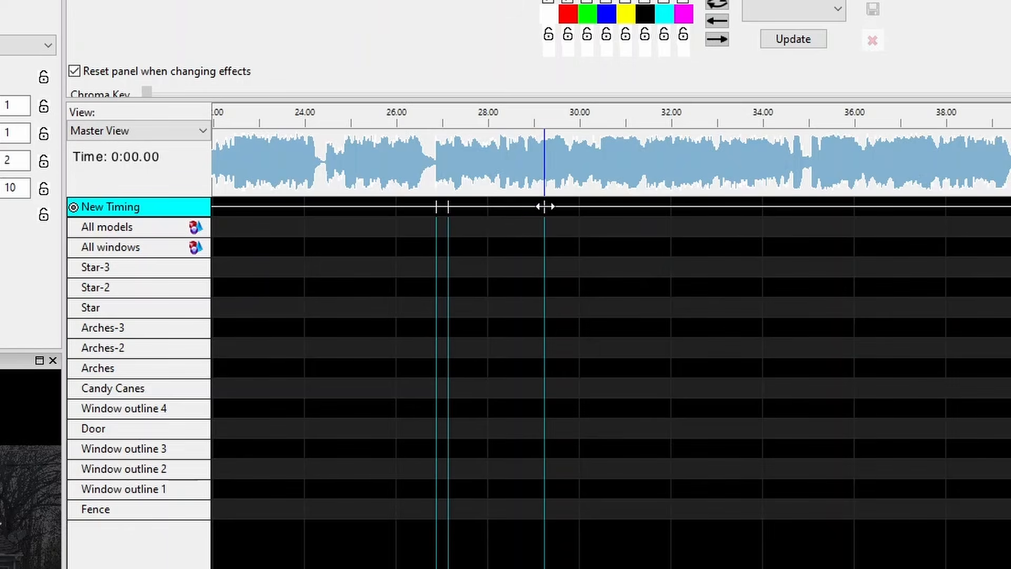
mouse_move(544, 208)
left_mouse_down()
mouse_move(594, 214)
mouse_move(506, 194)
mouse_move(614, 211)
mouse_move(504, 198)
mouse_move(549, 209)
mouse_move(528, 214)
left_mouse_up()
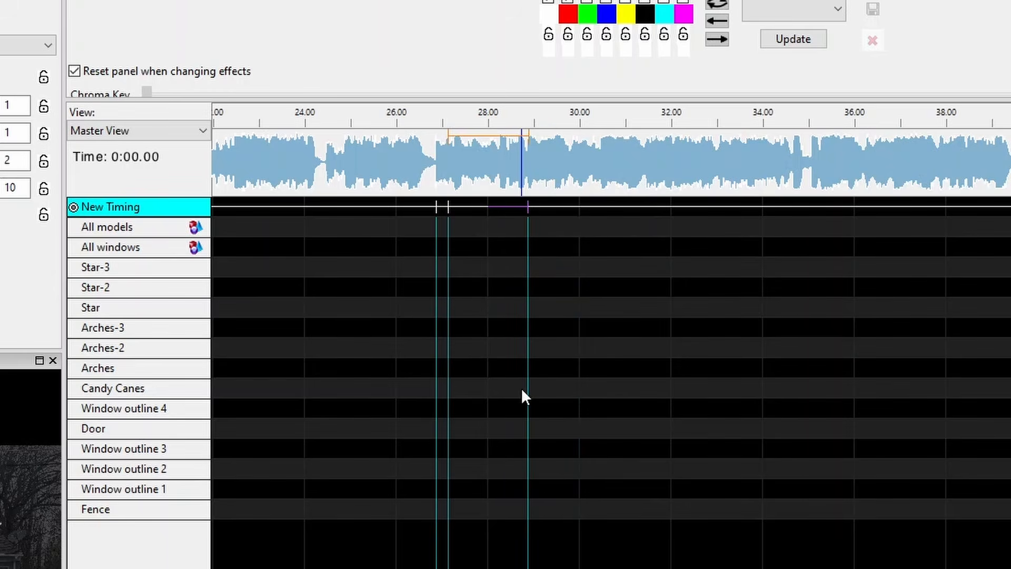
left_click_drag(522, 390, 522, 387)
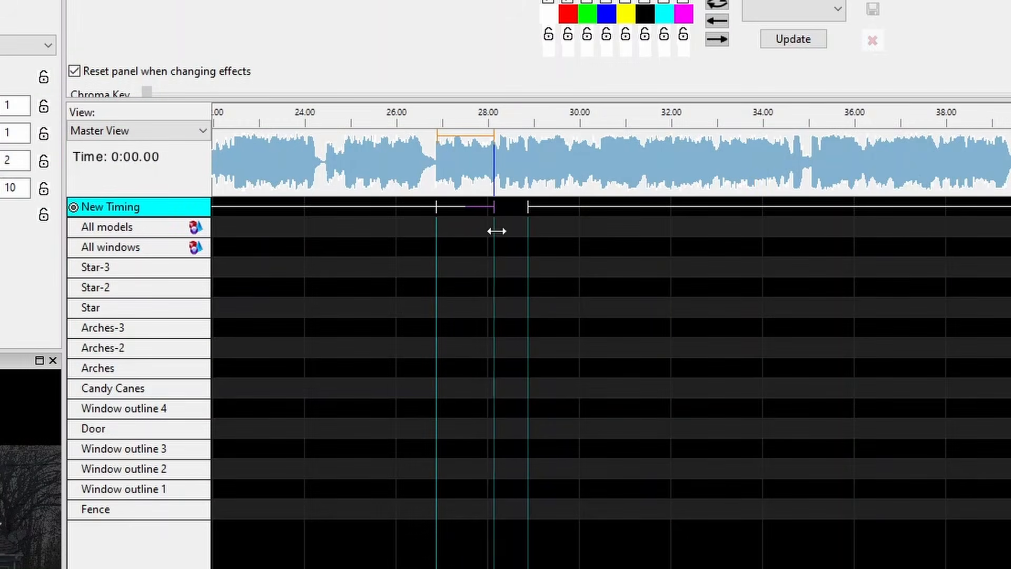
left_click_drag(497, 230, 513, 203)
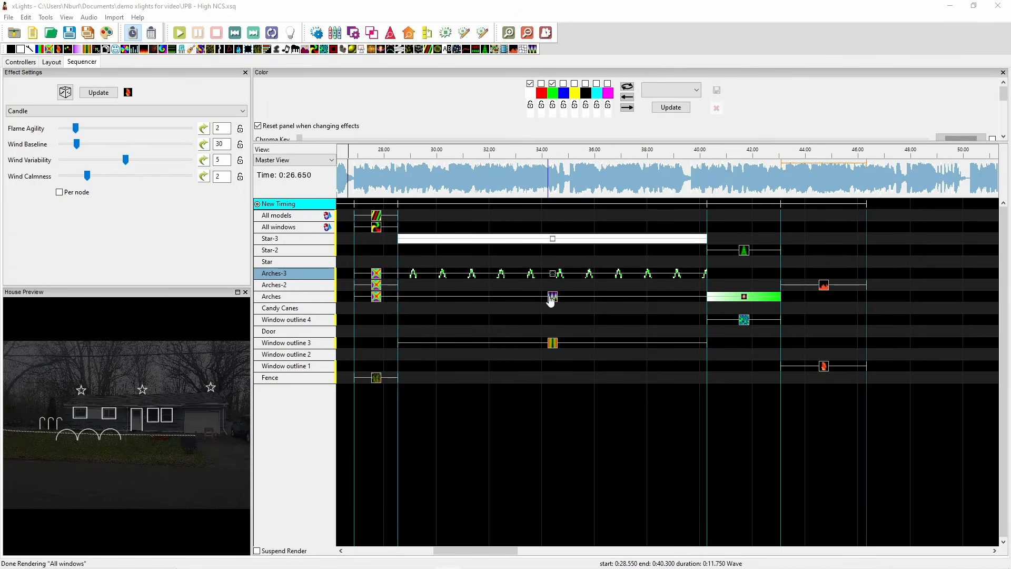
Step: Select the Wave effect on the Arches row and look through its color, sparkle, brightness and contrast settings
left_click(551, 298)
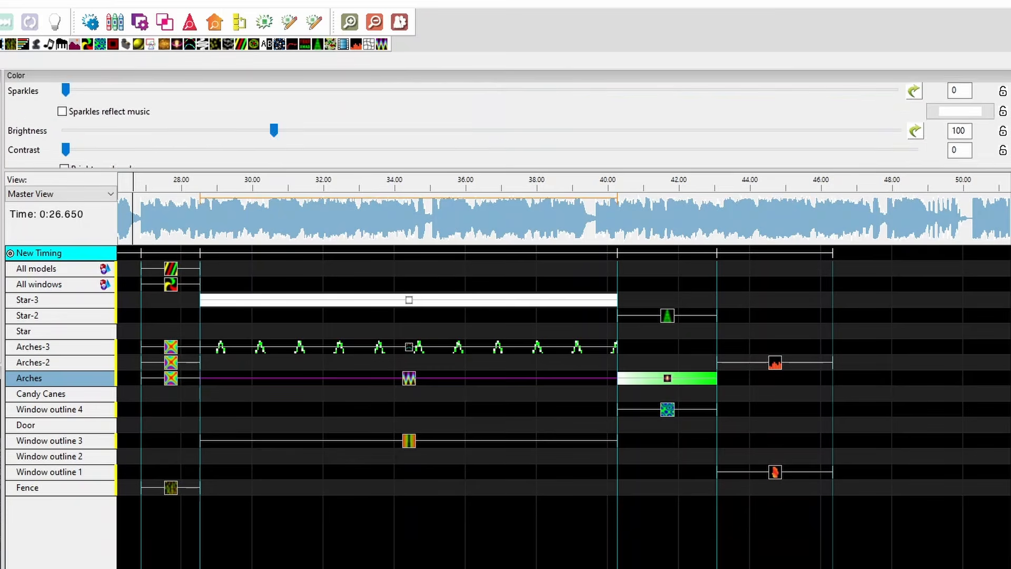
scroll(508, 121, "down", 4)
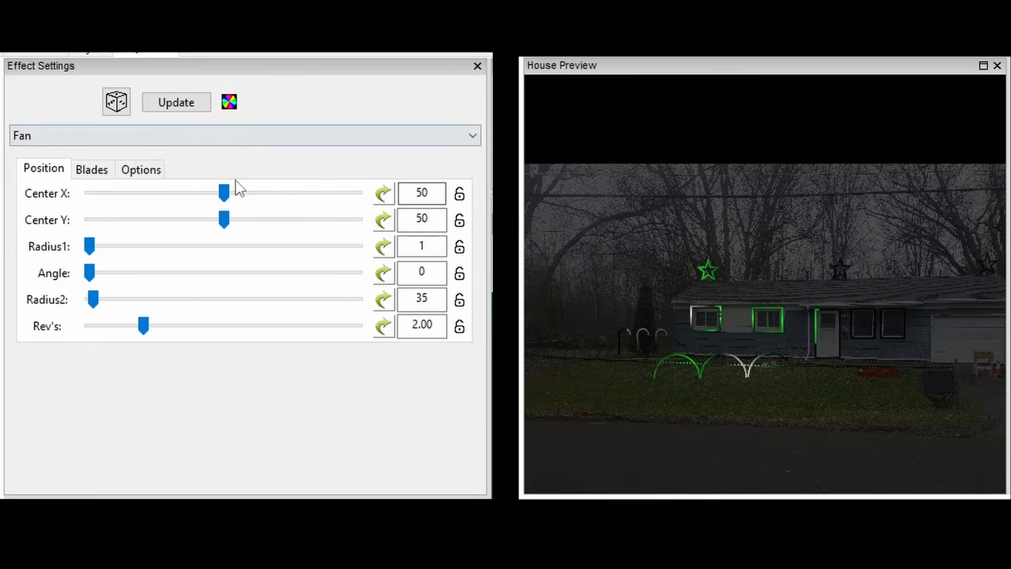
Step: Try other Center X and Center Y values on the Fan effect and lower the Butterfly effect's Speed
left_click_drag(221, 193, 240, 239)
left_click(231, 220)
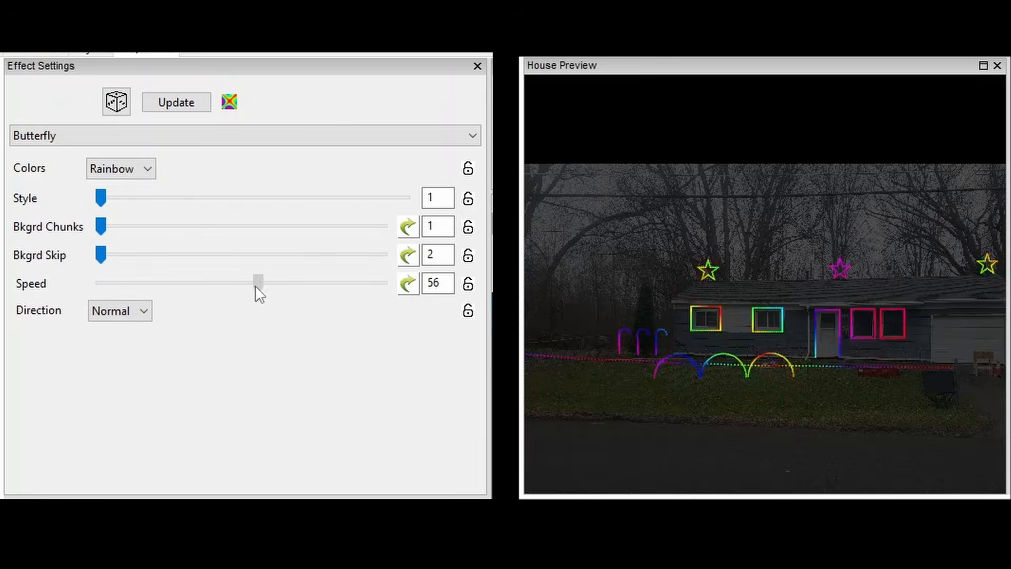
left_click_drag(255, 286, 116, 283)
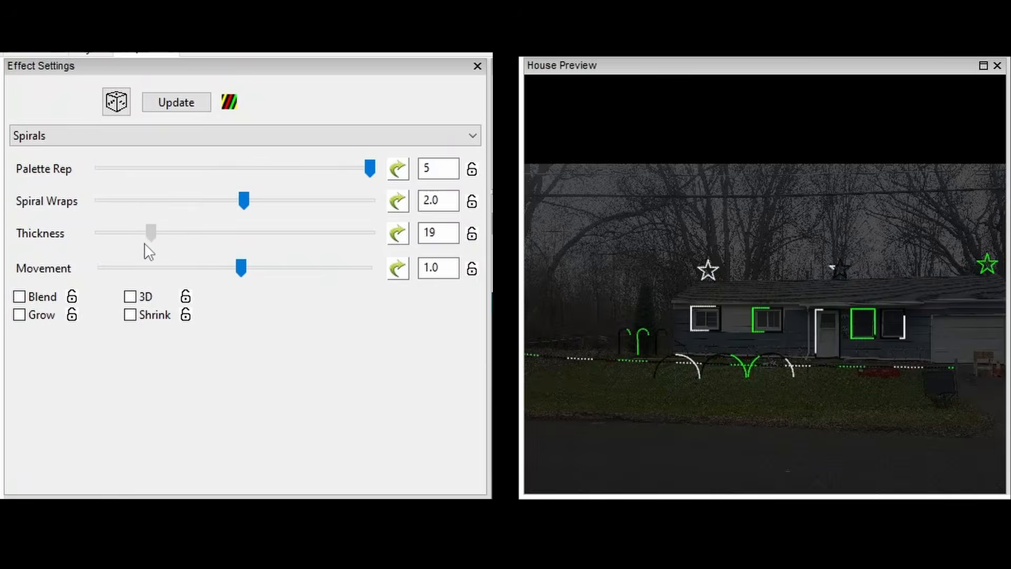
Step: Vary the Spirals effect's Thickness, lowering it to 7 and raising it toward the maximum
left_click_drag(149, 252, 122, 254)
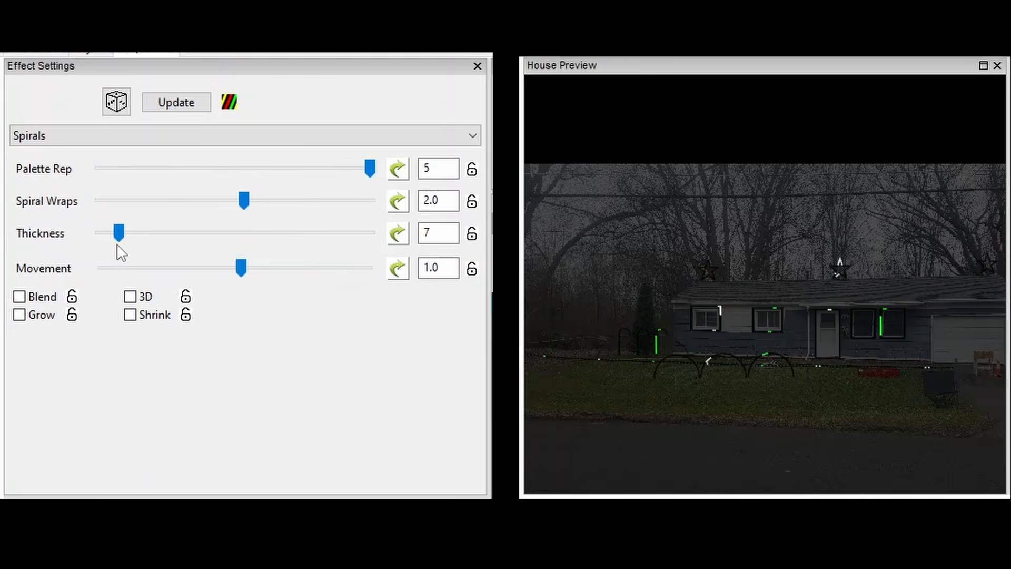
left_click_drag(299, 234, 365, 236)
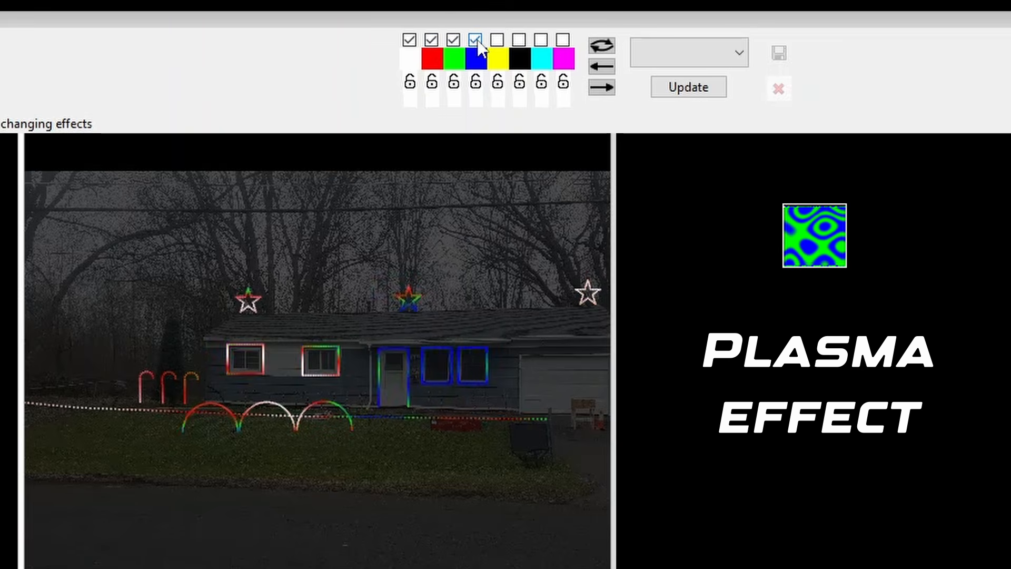
Step: Change the Plasma effect's palette by turning off white and red and using green, blue, yellow, cyan and magenta
left_click(409, 39)
left_click(432, 39)
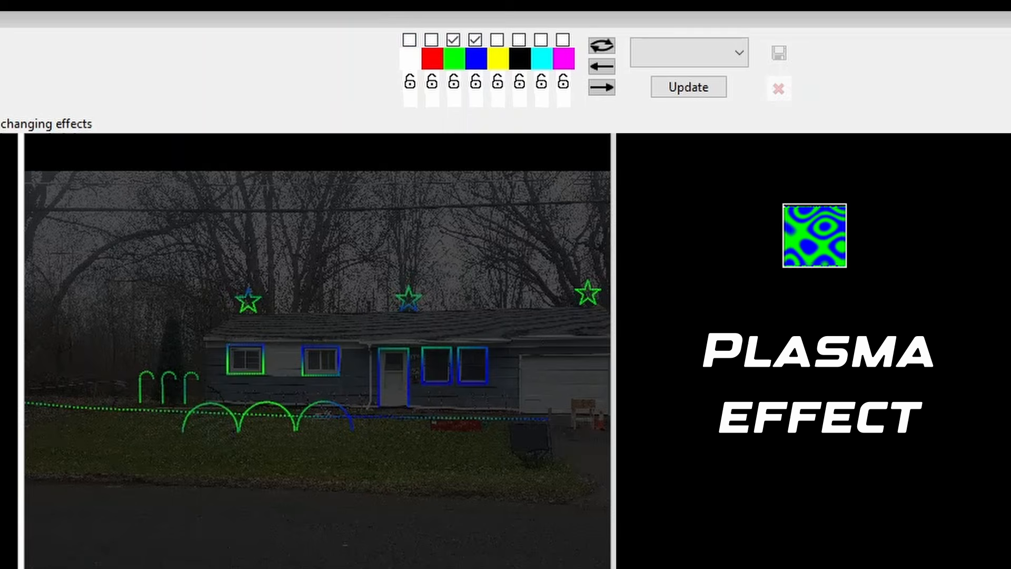
left_click(497, 39)
left_click(562, 39)
left_click(542, 40)
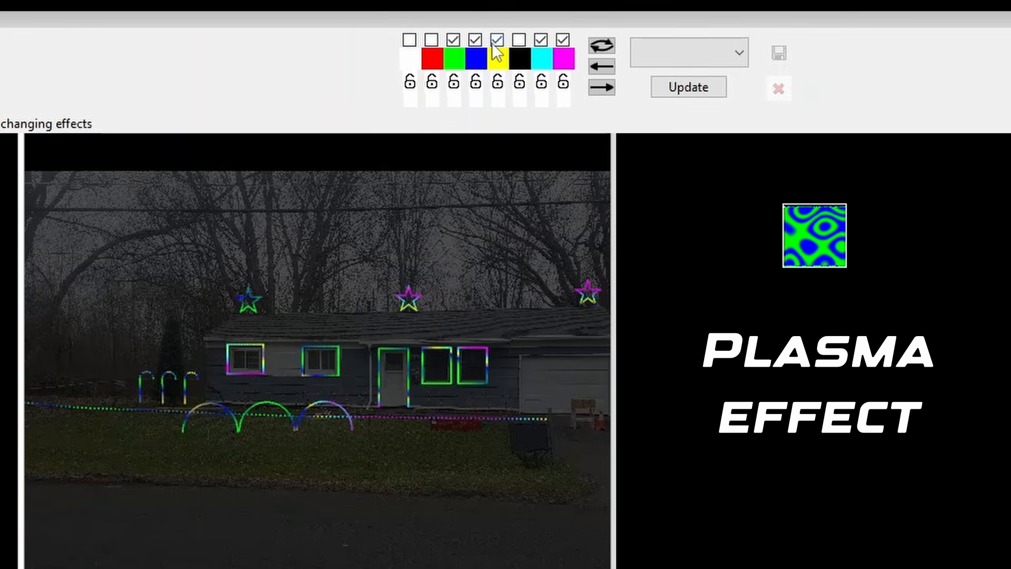
left_click(498, 40)
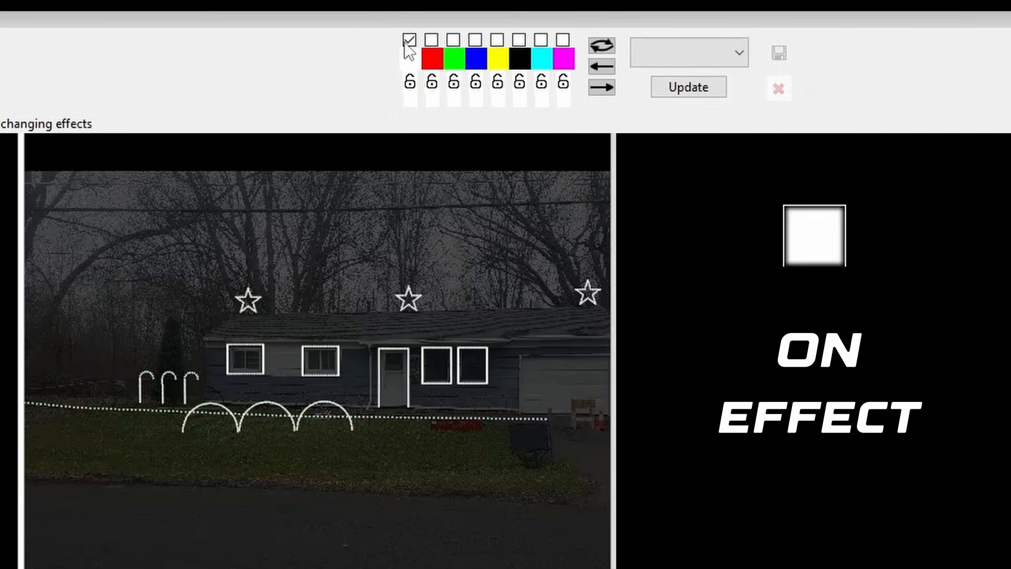
Step: Try the On effect in other colors by enabling magenta, cyan, yellow, blue, green, red and white in turn
left_click(563, 39)
left_click(541, 39)
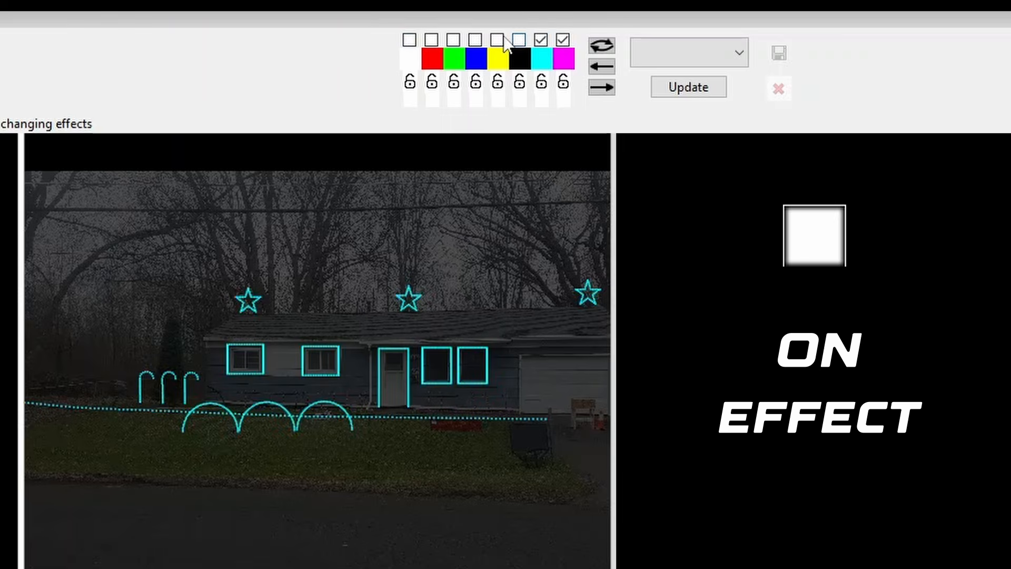
left_click(474, 40)
left_click(453, 40)
left_click(431, 40)
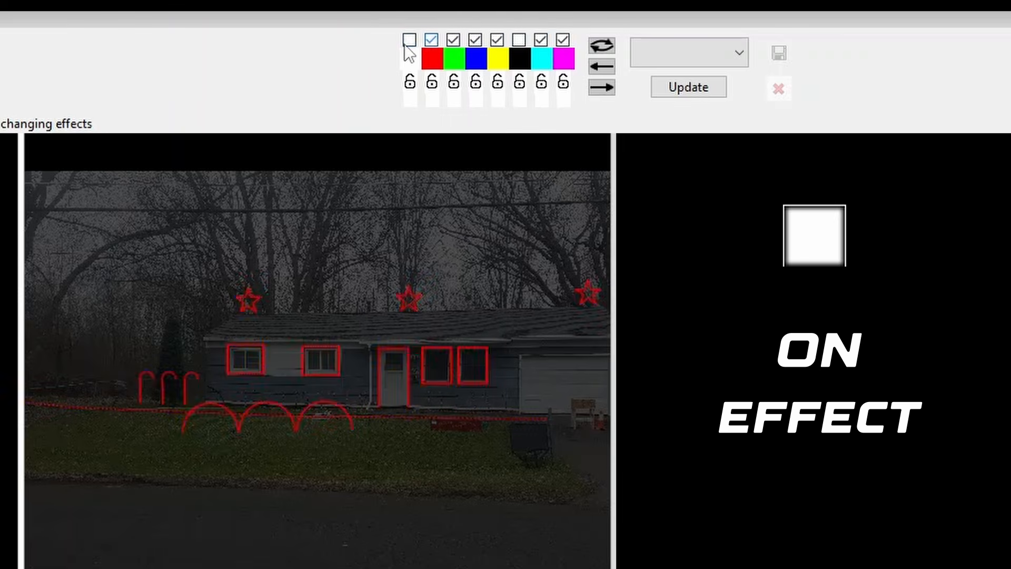
left_click(410, 40)
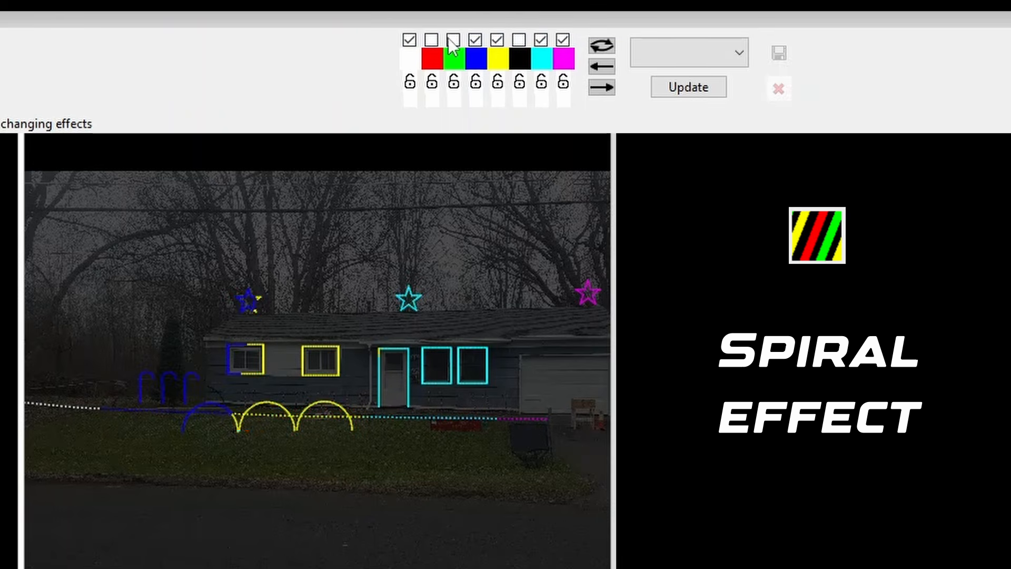